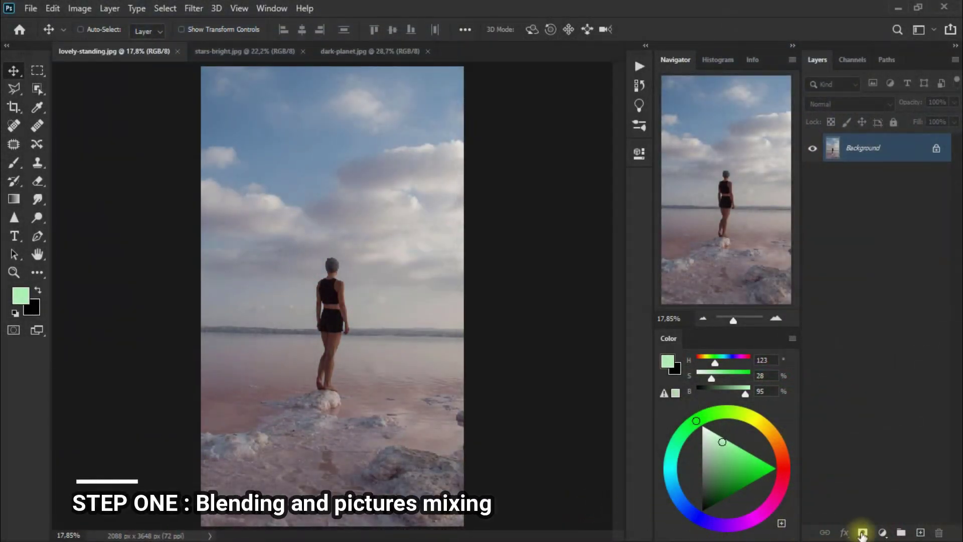
- Add a Brightness/Contrast adjustment layer with brightness -42 and contrast 100
click(883, 533)
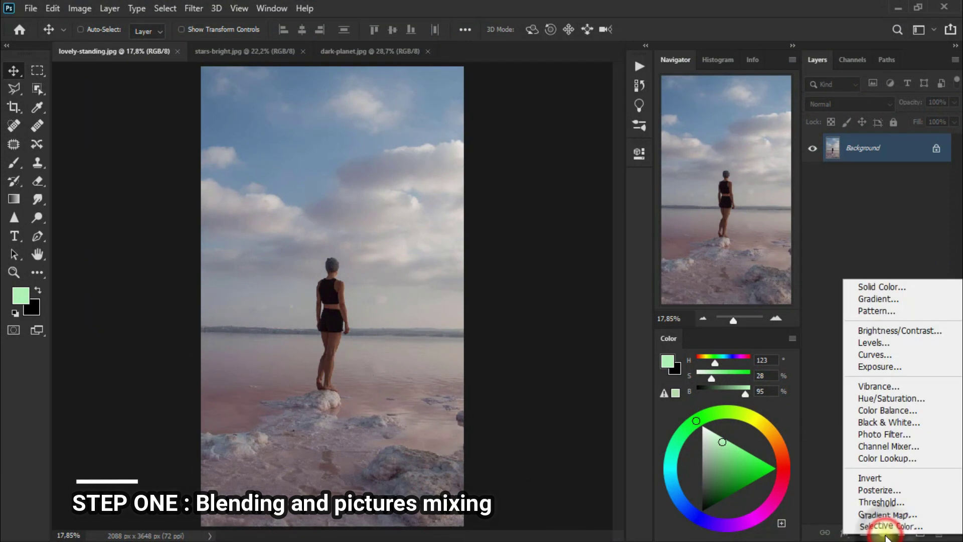
click(945, 335)
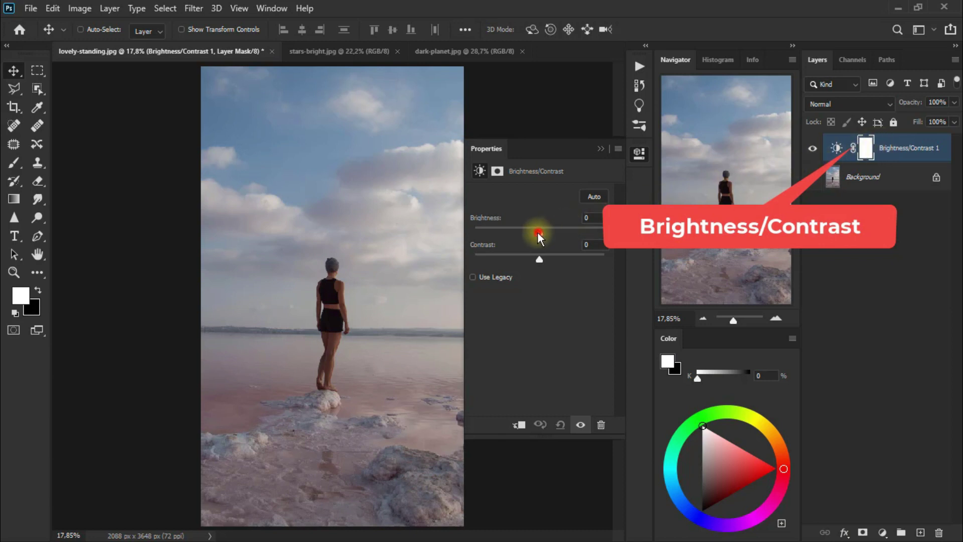
drag(538, 232, 522, 229)
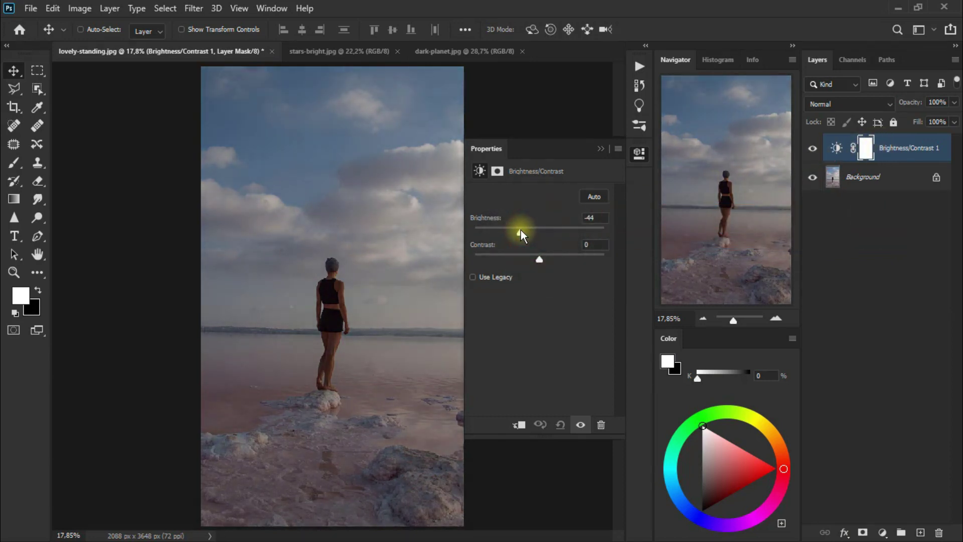
drag(538, 259, 582, 261)
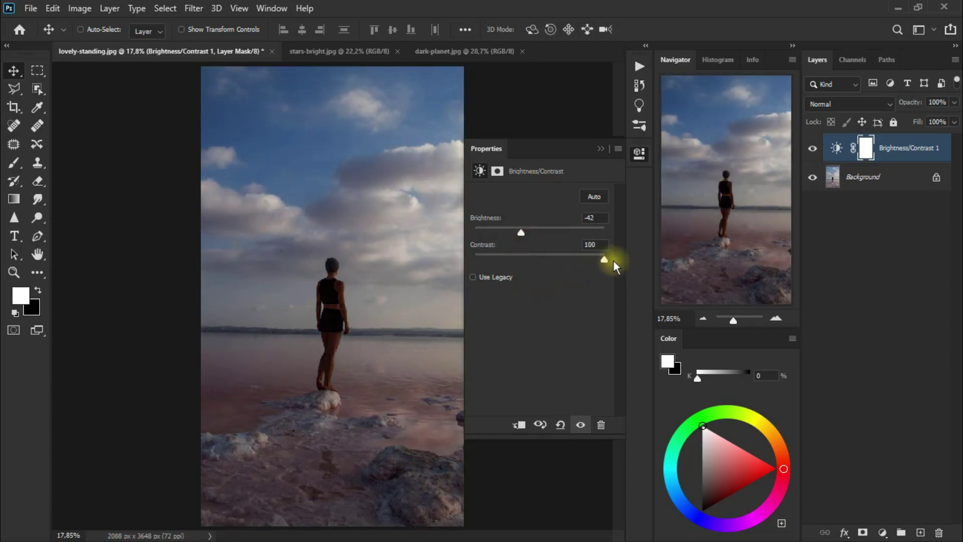
click(601, 149)
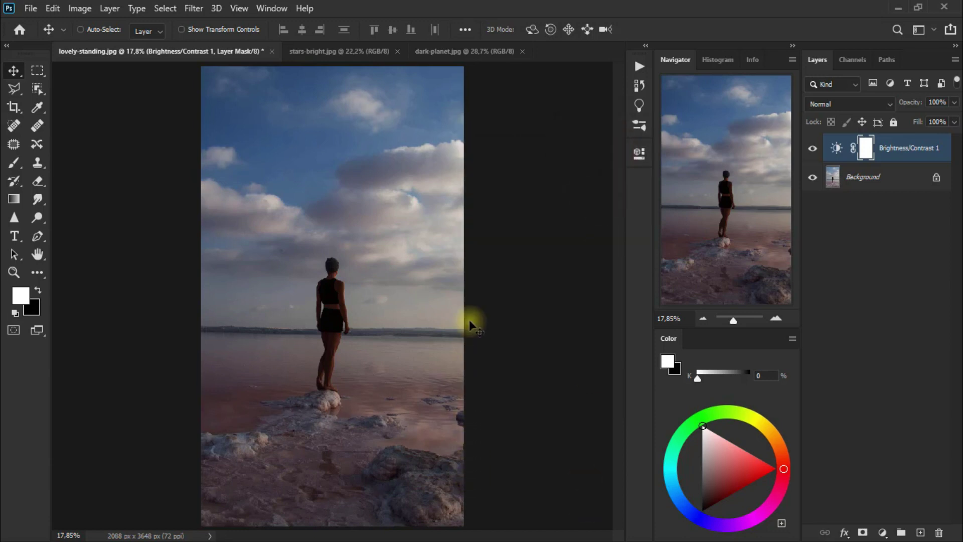
- Copy the moon from dark-planet.jpg into lovely-standing.jpg as Layer 1, then close dark-planet.jpg
click(466, 53)
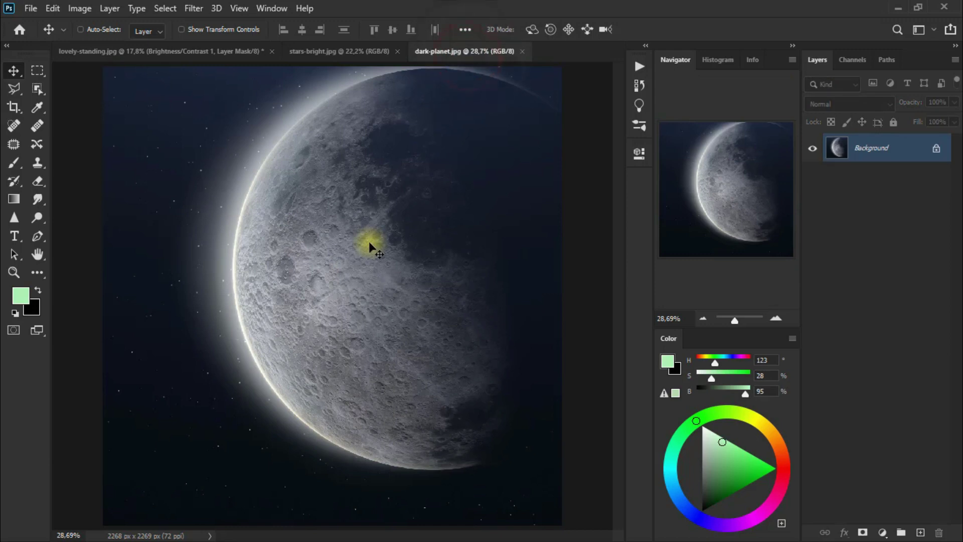
mouse_move(367, 240)
mouse_down()
mouse_move(335, 271)
mouse_move(325, 202)
mouse_up()
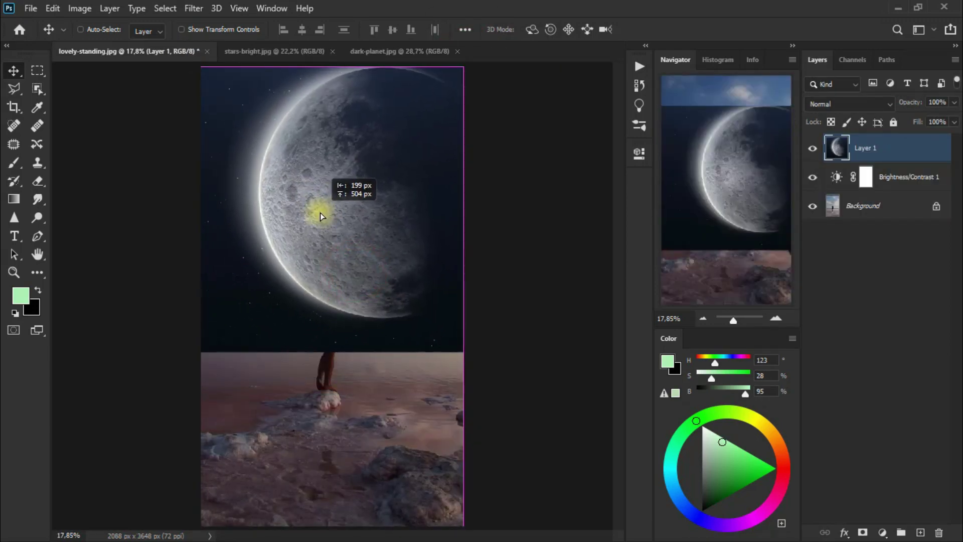
click(422, 55)
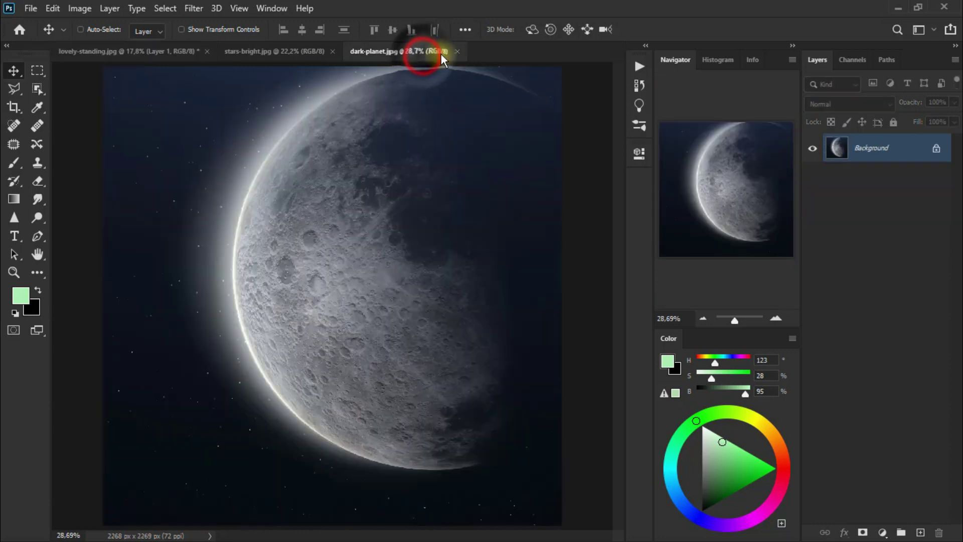
click(459, 51)
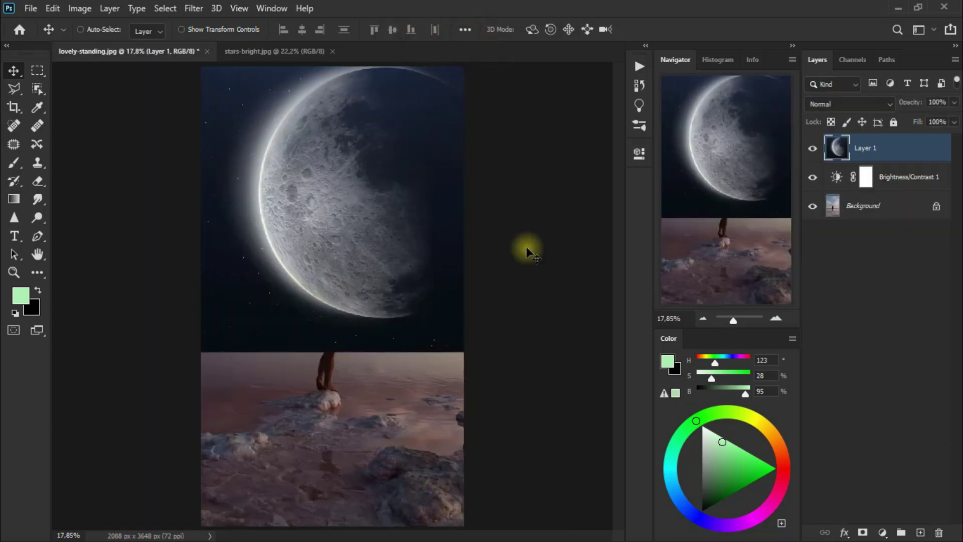
click(851, 104)
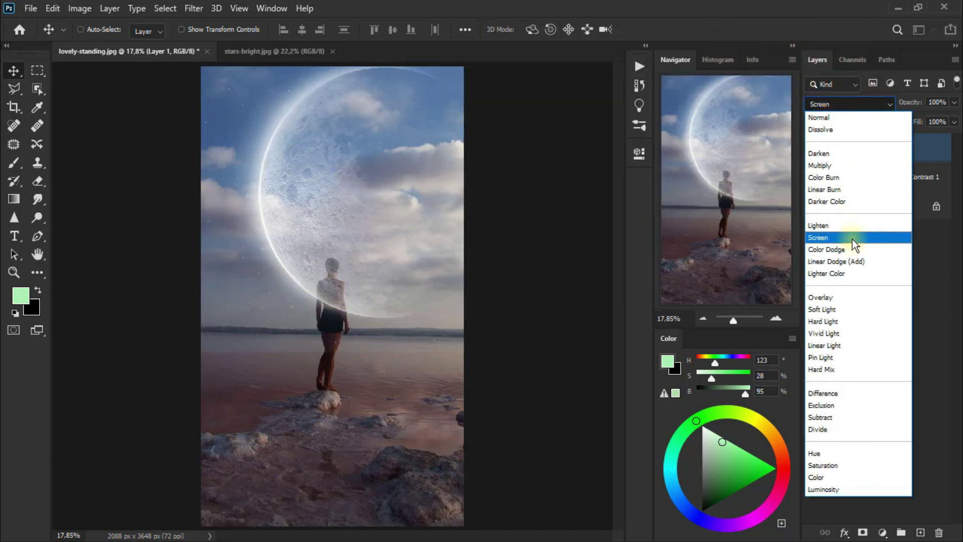
- Set Layer 1 to Screen and add a clipped Overlay duplicate, Layer 1 copy
click(853, 240)
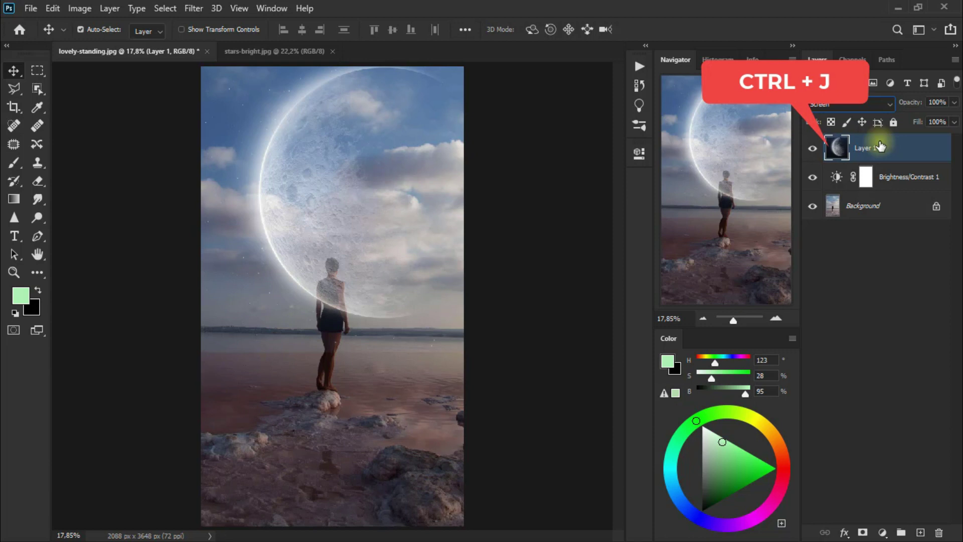
key(ctrl+j)
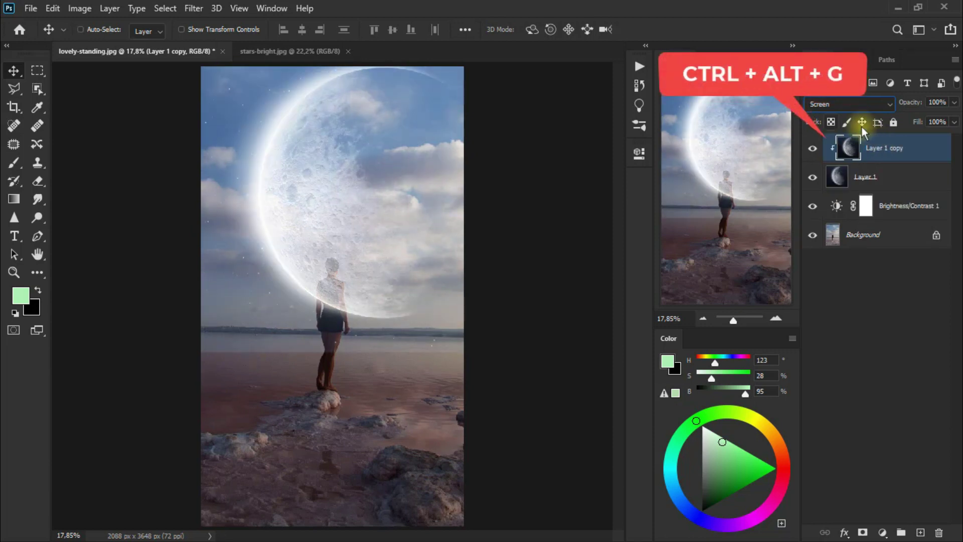
click(837, 105)
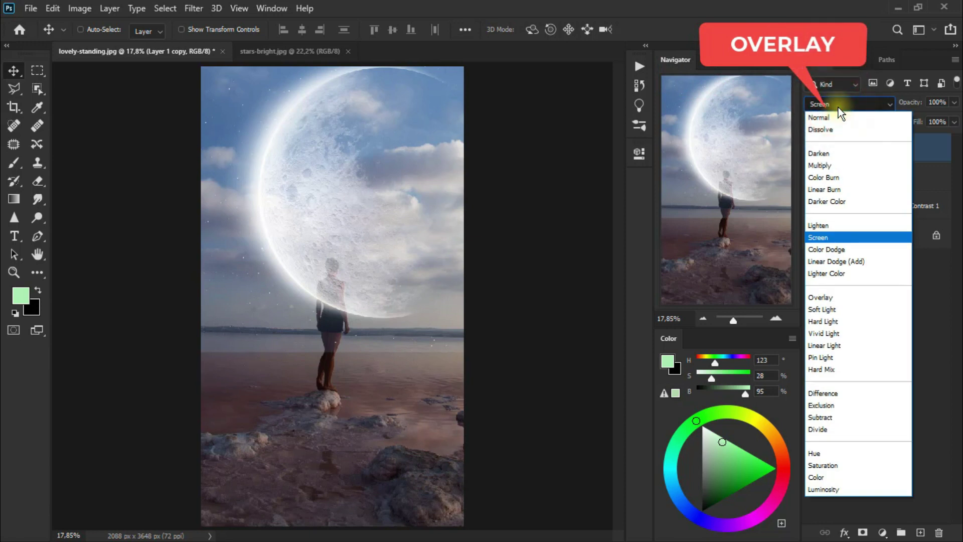
click(845, 293)
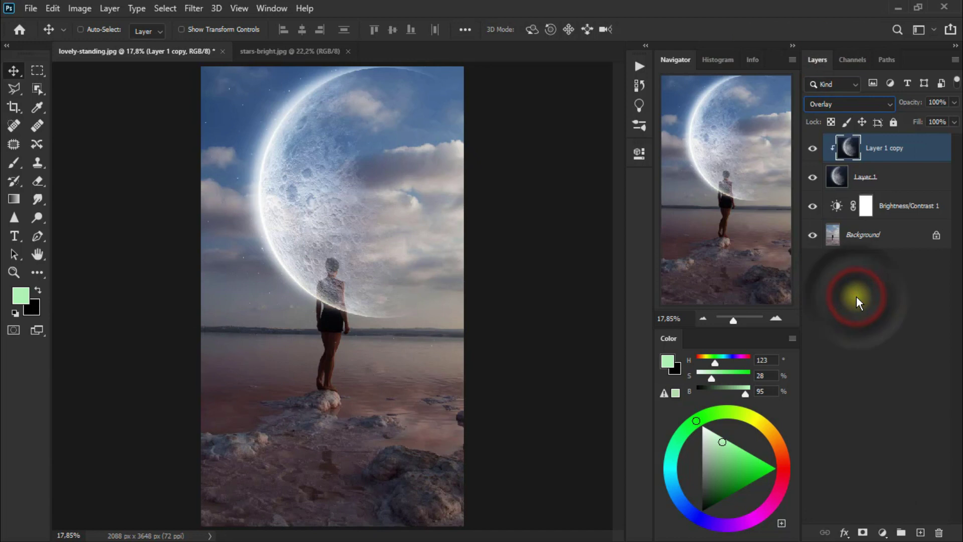
click(902, 189)
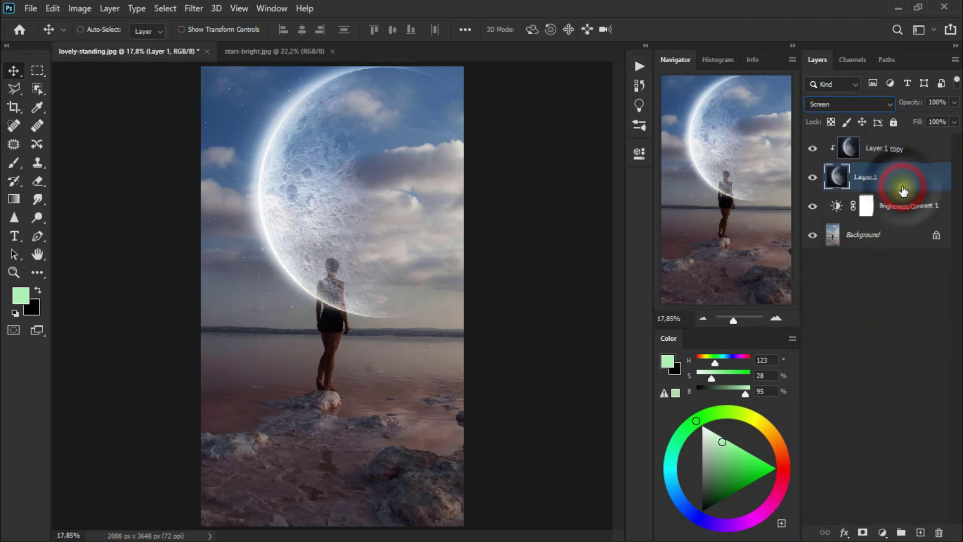
- Add a layer mask to Layer 1 and choose the Eraser Tool for masking
click(863, 531)
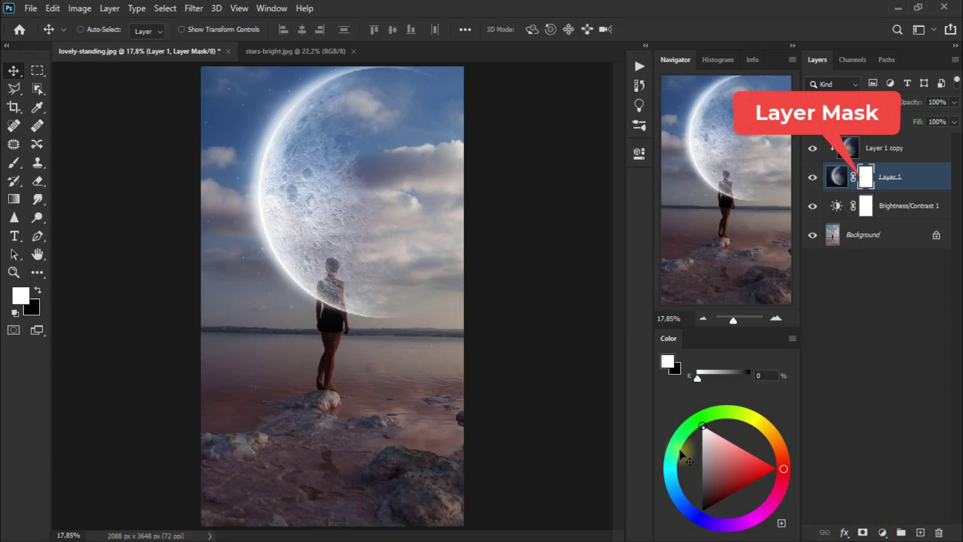
click(38, 181)
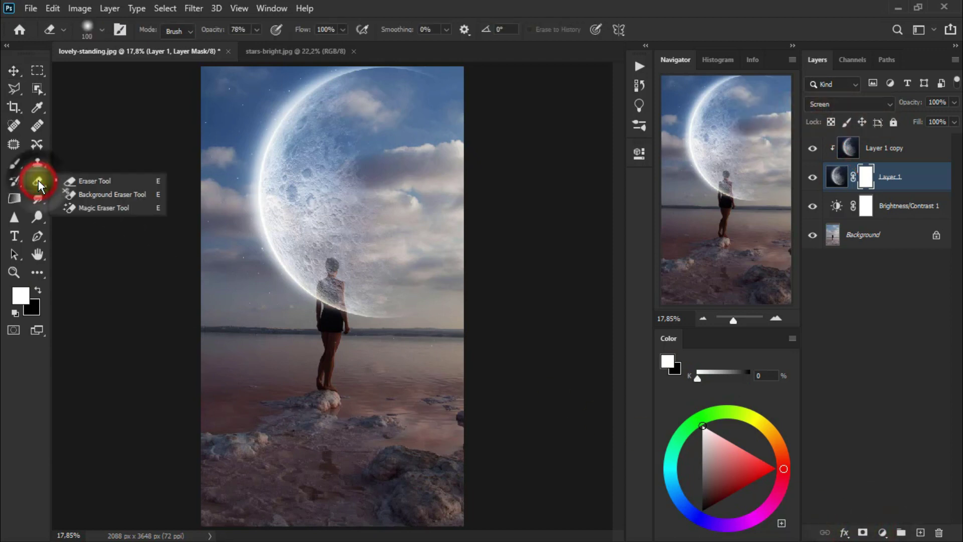
click(102, 183)
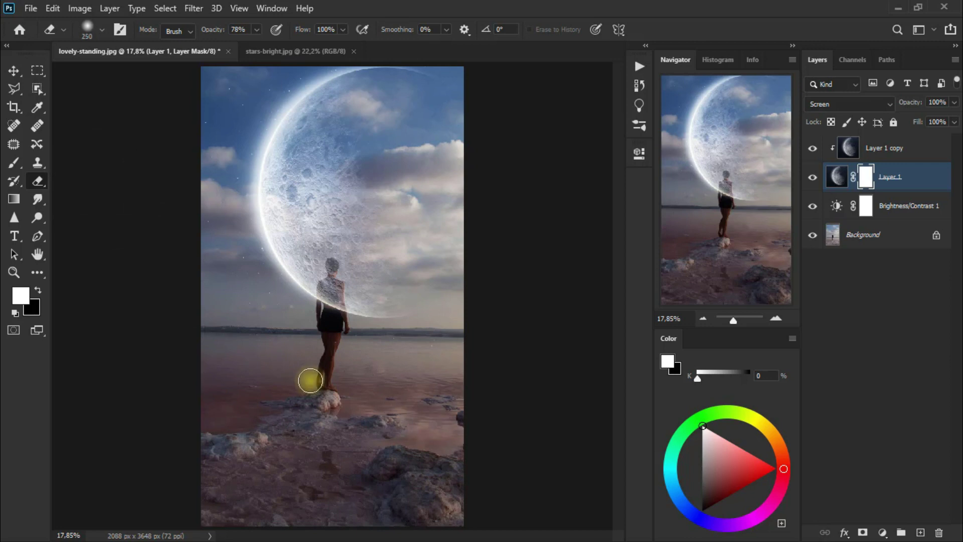
click(813, 178)
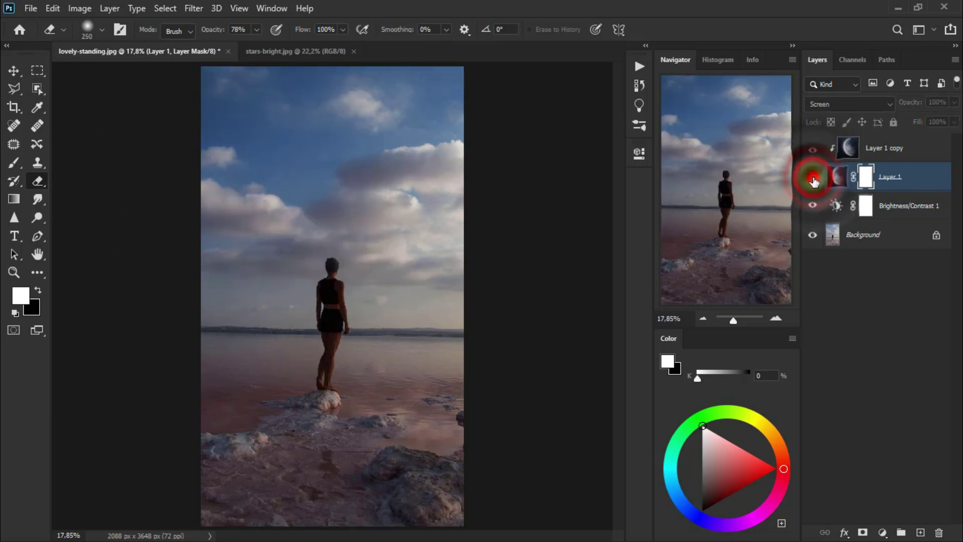
click(813, 178)
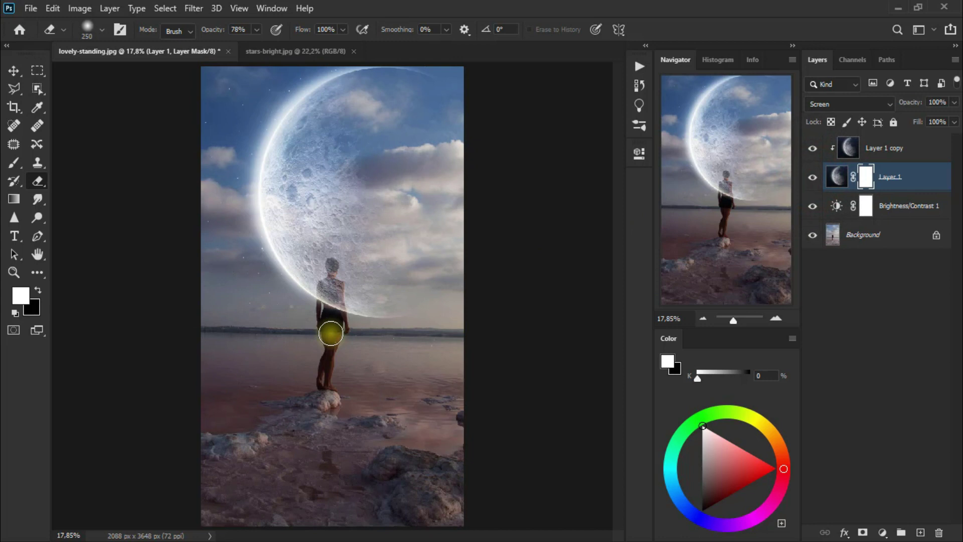
- Erase the moon from the woman's legs, torso, back, shoulders and neck, shrinking the brush
drag(325, 340, 333, 359)
click(380, 358)
click(331, 313)
key(bracketleft)
key(bracketleft)
key(bracketleft)
drag(331, 313, 322, 308)
click(329, 304)
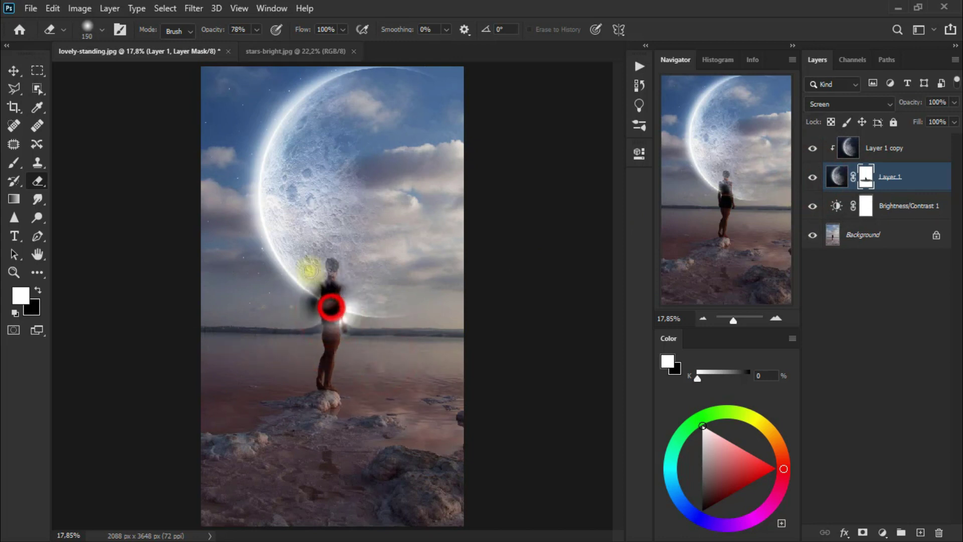
scroll(308, 269, up, 3)
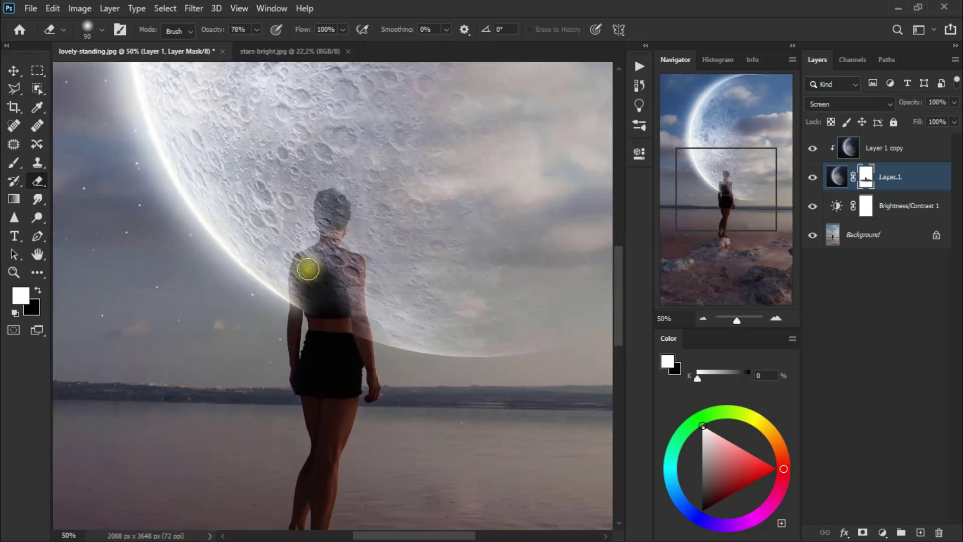
mouse_move(307, 289)
mouse_down()
mouse_move(303, 276)
mouse_move(355, 319)
mouse_up()
mouse_move(323, 254)
mouse_down()
mouse_move(351, 312)
mouse_move(353, 269)
mouse_move(316, 261)
mouse_move(305, 303)
mouse_up()
key(bracketleft)
mouse_move(308, 260)
mouse_down()
mouse_move(329, 243)
mouse_move(329, 208)
mouse_up()
key(bracketleft)
key(bracketleft)
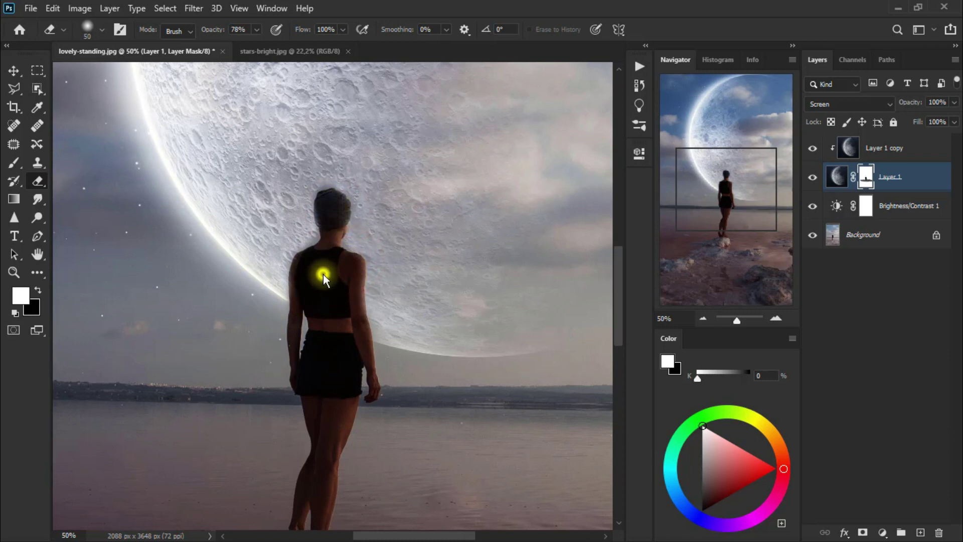
- Fit the composition on screen and touch up the mask at the woman's shoulder
click(13, 70)
right_click(311, 271)
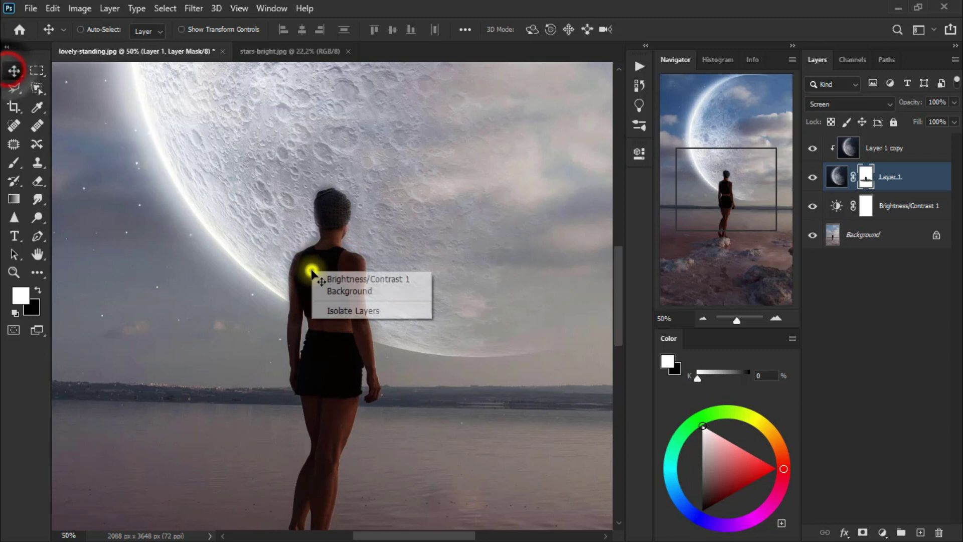
click(14, 273)
key(ctrl+0)
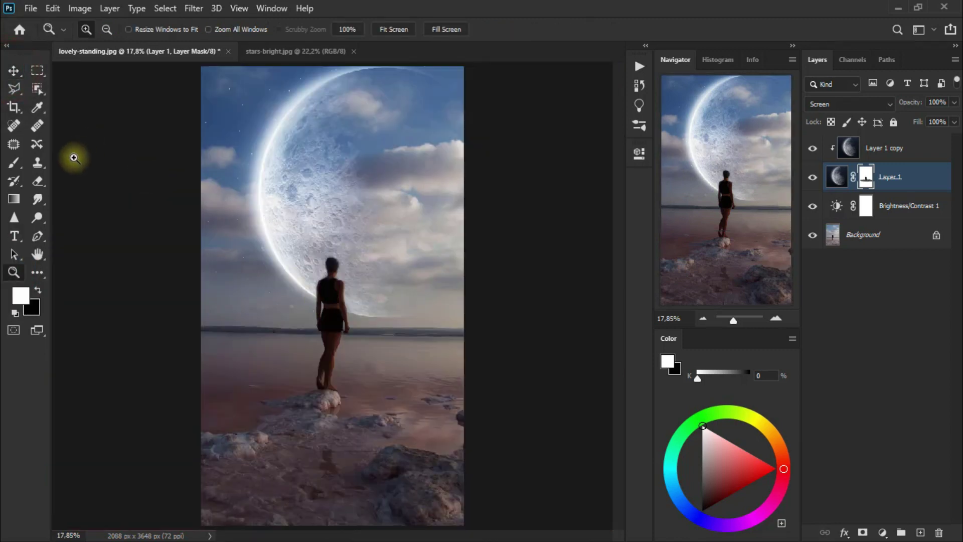
click(40, 182)
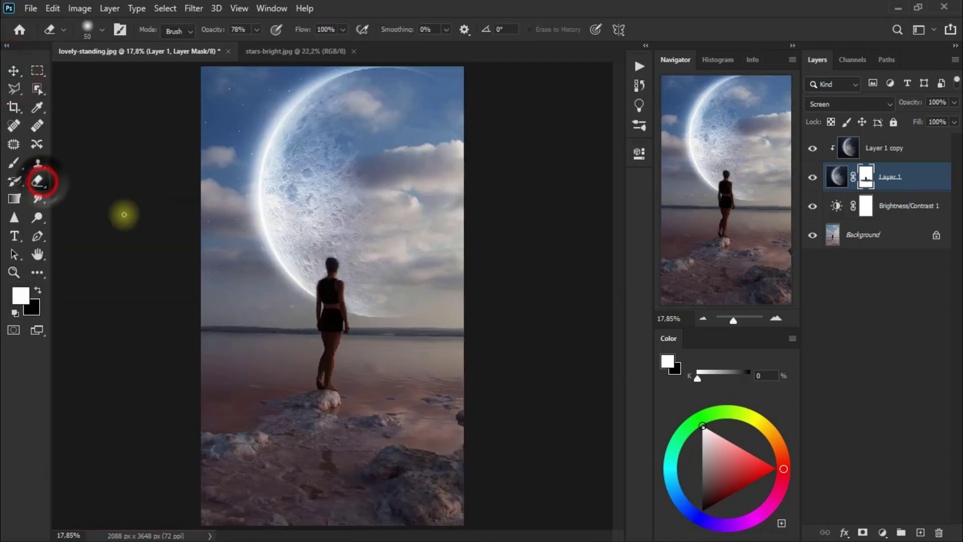
click(331, 288)
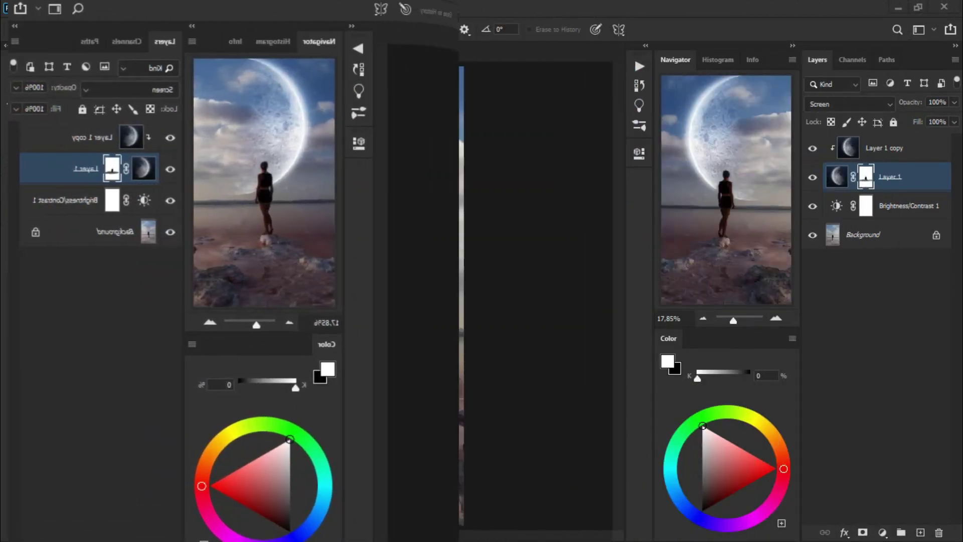
click(333, 291)
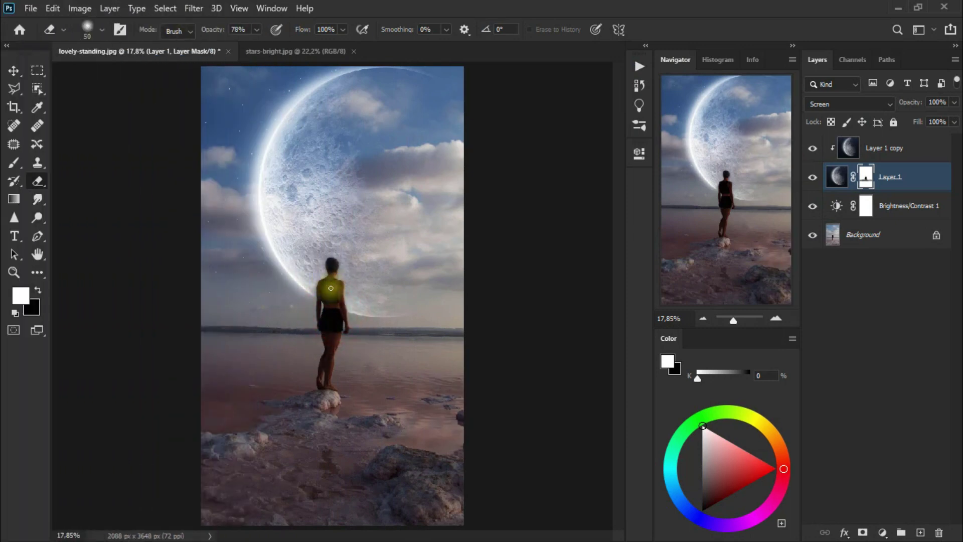
click(12, 72)
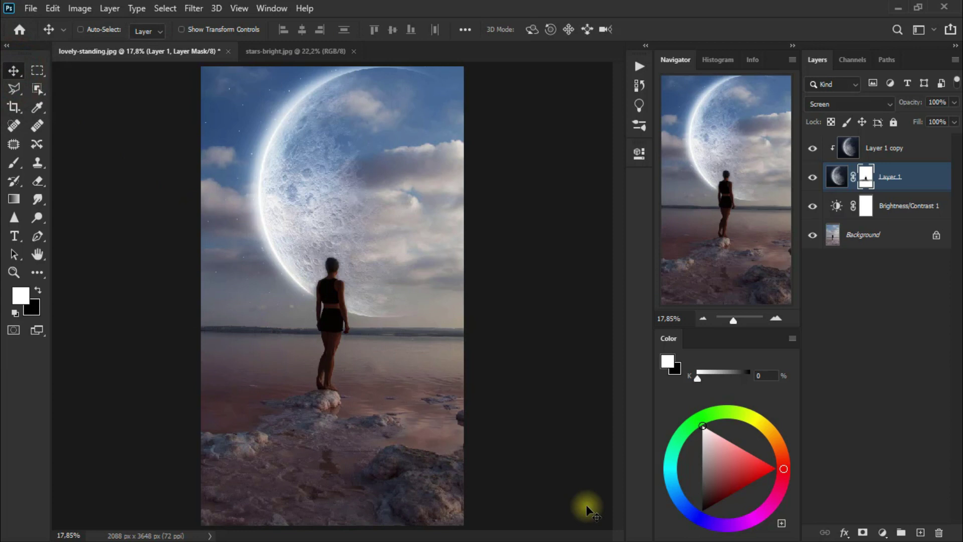
- Drop stars-bright.jpg in as Layer 2 in Overlay mode and close the stars file
click(918, 158)
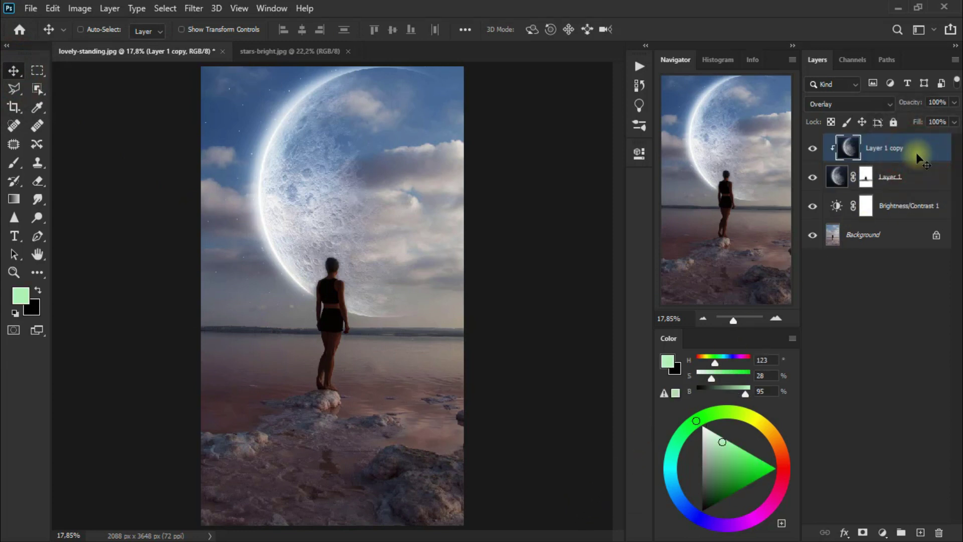
click(306, 52)
mouse_move(287, 157)
mouse_down()
mouse_move(178, 52)
mouse_move(330, 231)
mouse_up()
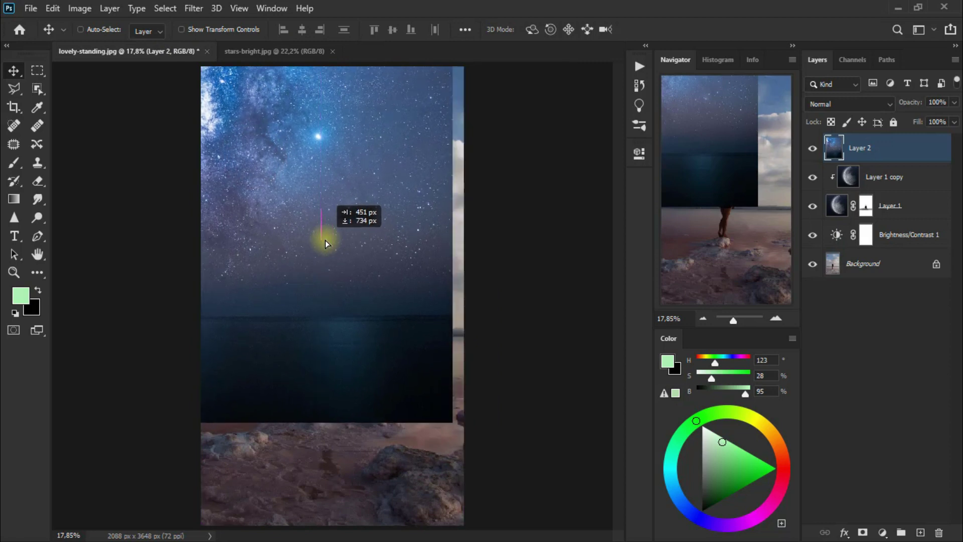
drag(329, 230, 329, 244)
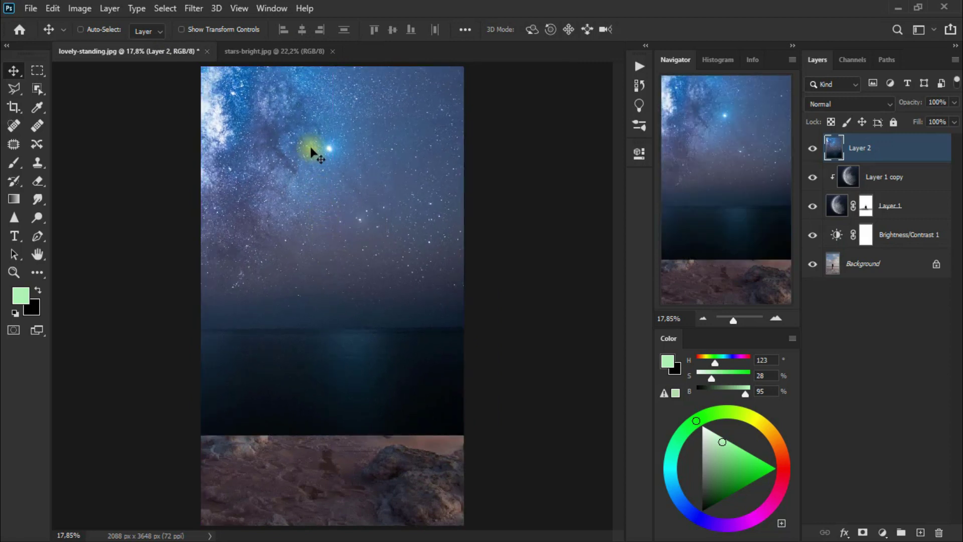
click(294, 51)
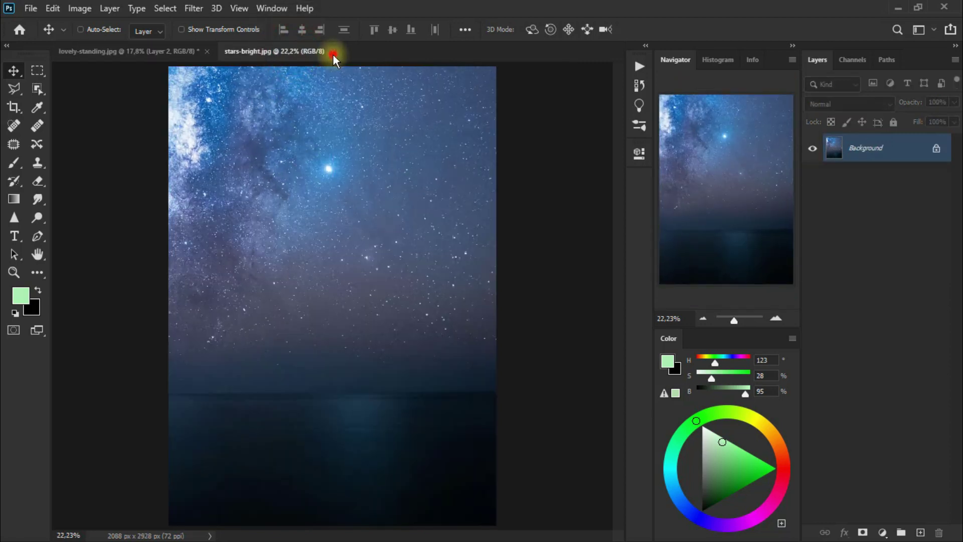
click(333, 52)
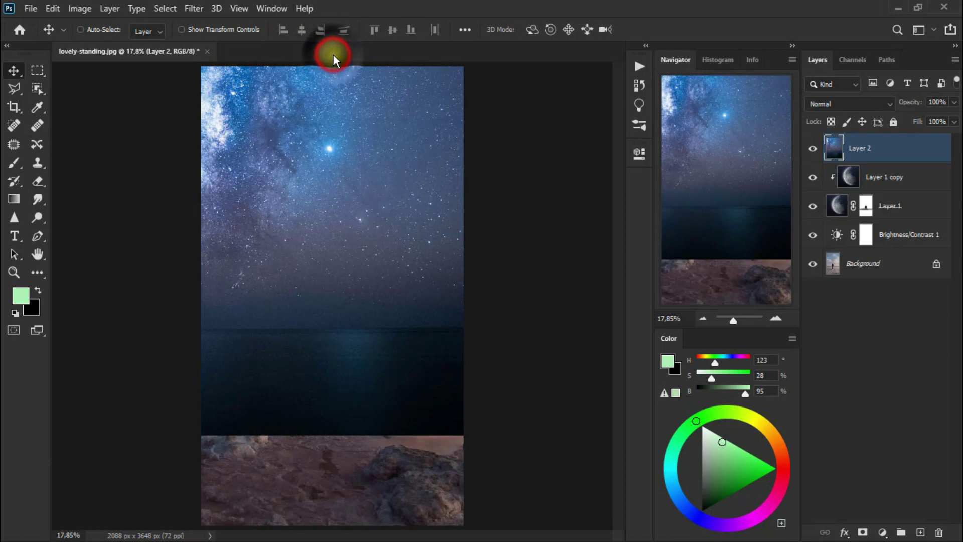
click(844, 103)
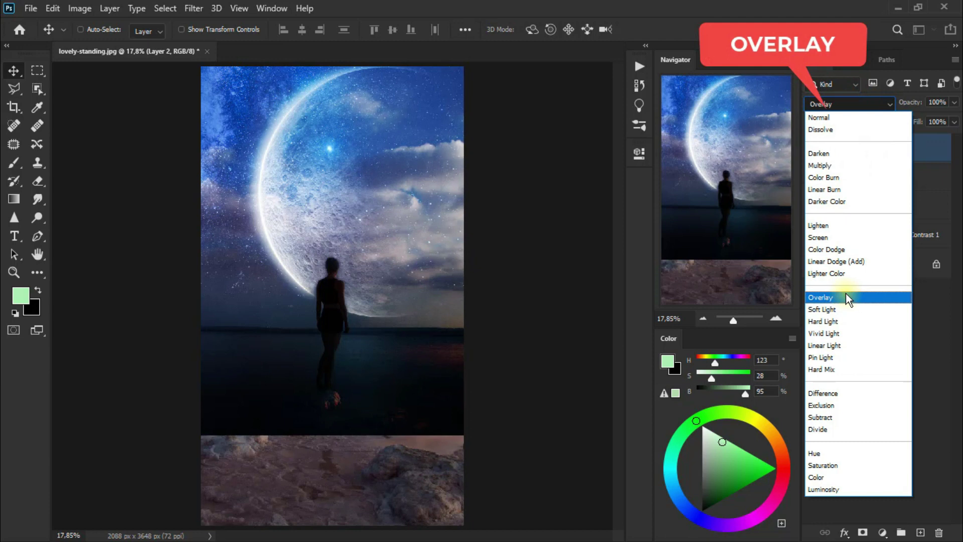
click(846, 296)
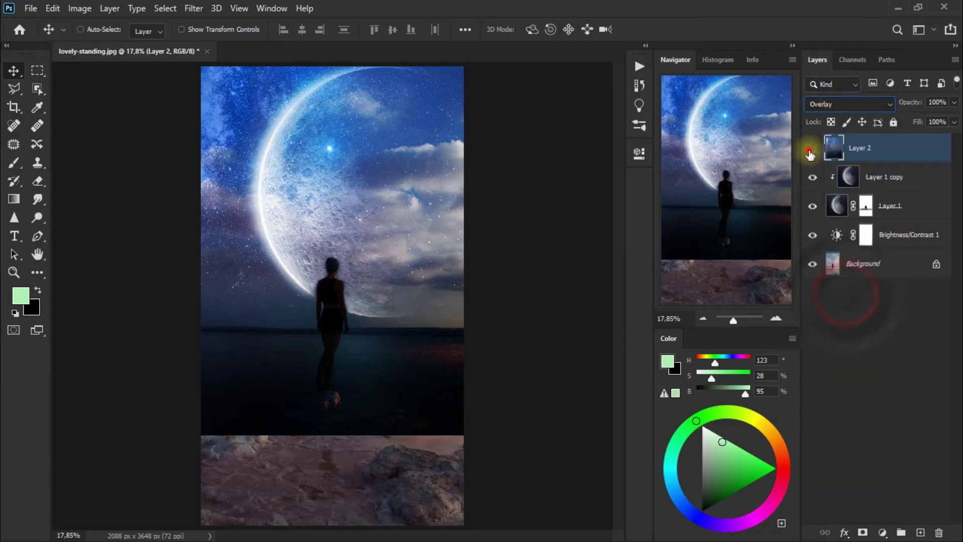
- Add a layer mask to Layer 2 and choose the Eraser Tool
click(812, 148)
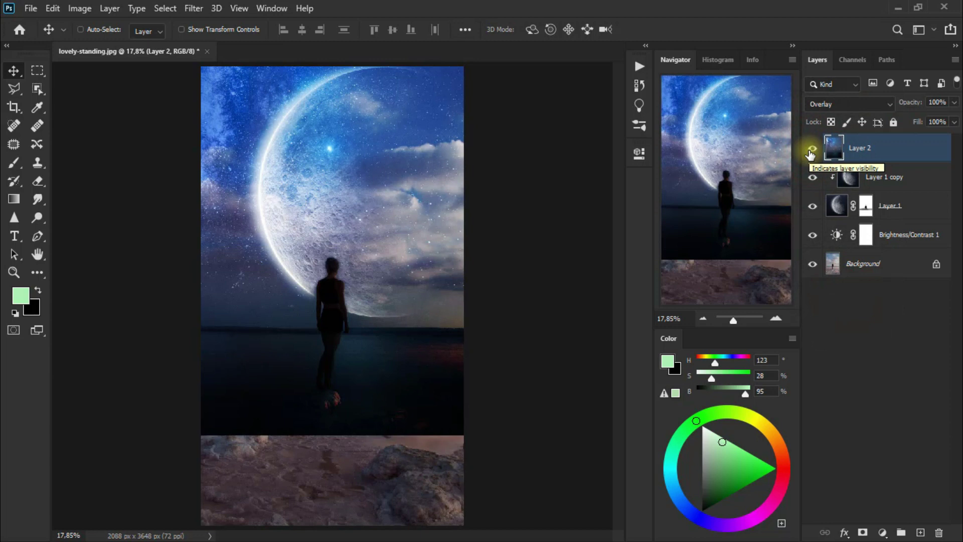
click(863, 533)
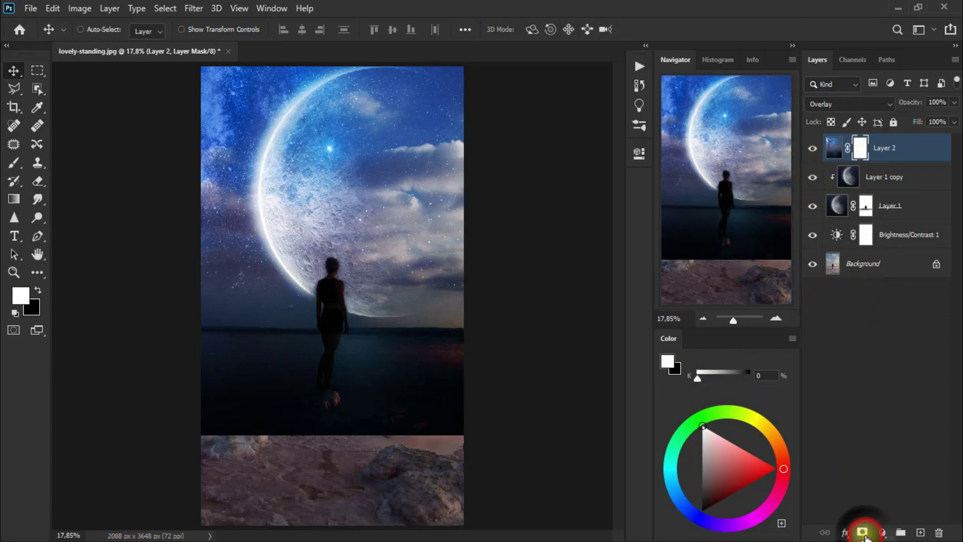
click(43, 180)
click(94, 182)
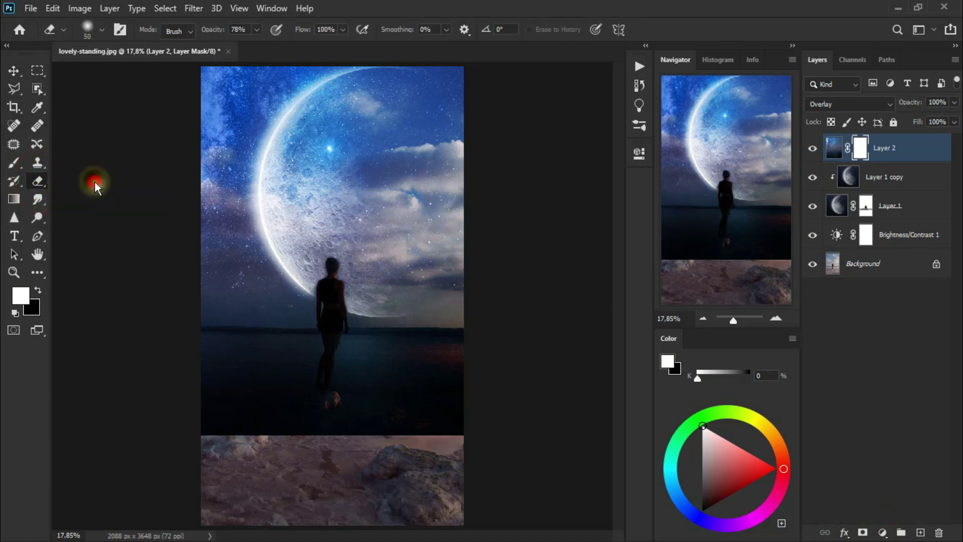
- Erase the stars from the rocky shore and lower water with a large 24%-opacity eraser
key(bracketright)
key(bracketright)
key(bracketright)
mouse_move(450, 429)
mouse_down()
mouse_move(294, 445)
mouse_move(344, 402)
mouse_move(341, 460)
mouse_up()
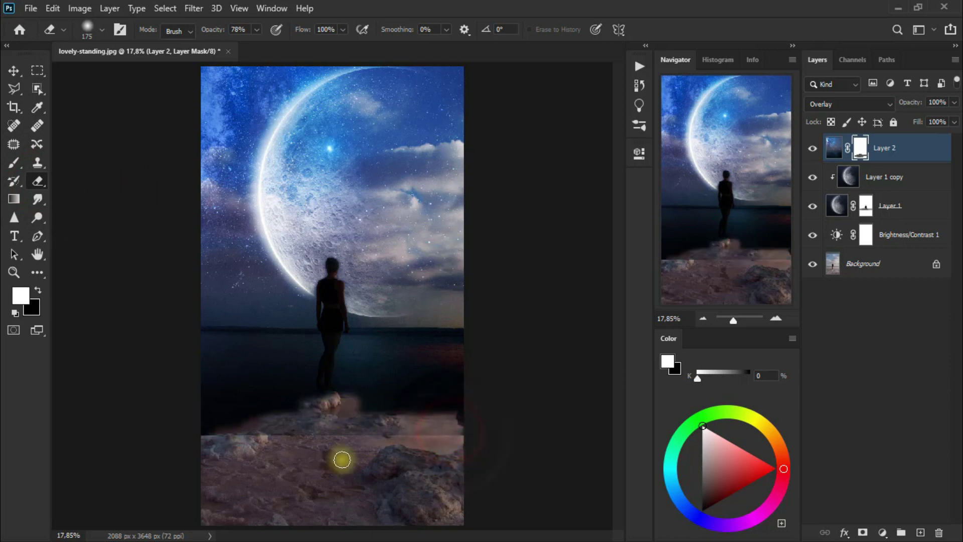
key(bracketright)
key(bracketright)
key(bracketright)
drag(445, 409, 293, 416)
key(4)
mouse_move(424, 402)
mouse_down()
mouse_move(312, 408)
mouse_move(226, 432)
mouse_up()
key(2)
key(4)
mouse_move(439, 407)
mouse_down()
mouse_move(241, 396)
mouse_move(256, 391)
mouse_up()
mouse_move(437, 389)
mouse_down()
mouse_move(206, 398)
mouse_move(451, 382)
mouse_move(189, 374)
mouse_move(303, 397)
mouse_move(336, 389)
mouse_up()
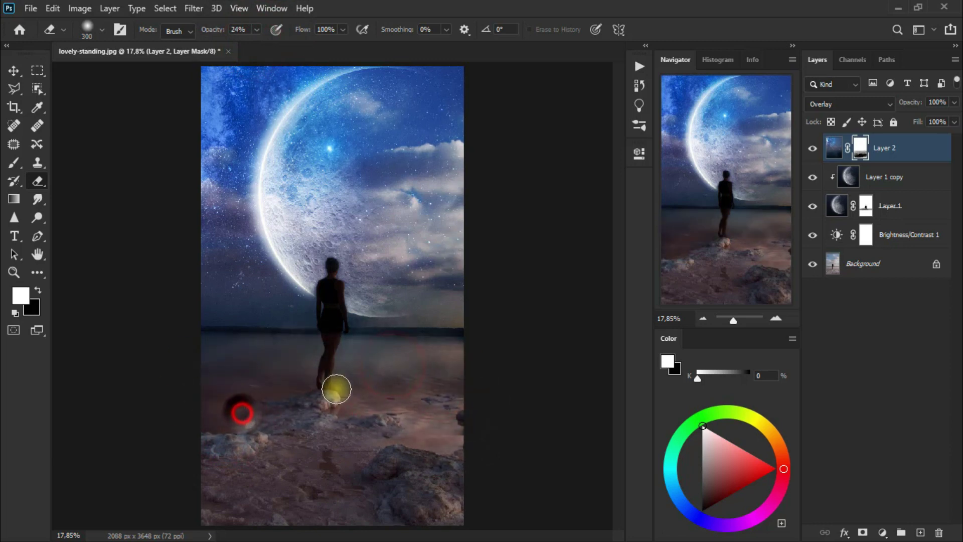
- Zoom to 50% and erase the stars over the woman's head, shoulder, hips and legs
key(ctrl+plus)
key(ctrl+plus)
key(ctrl+plus)
key(bracketleft)
key(bracketleft)
key(bracketleft)
click(323, 206)
click(351, 266)
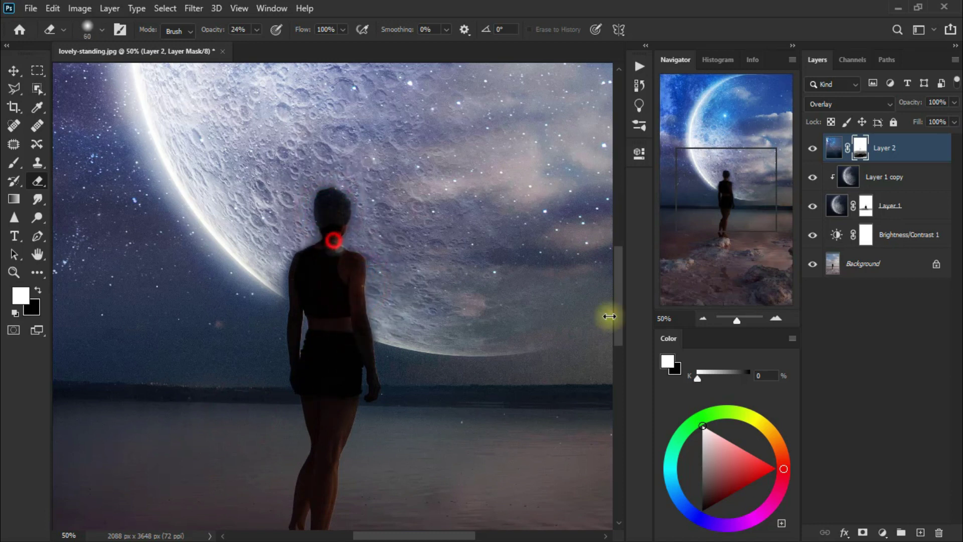
drag(618, 316, 618, 329)
click(326, 387)
click(340, 344)
click(360, 258)
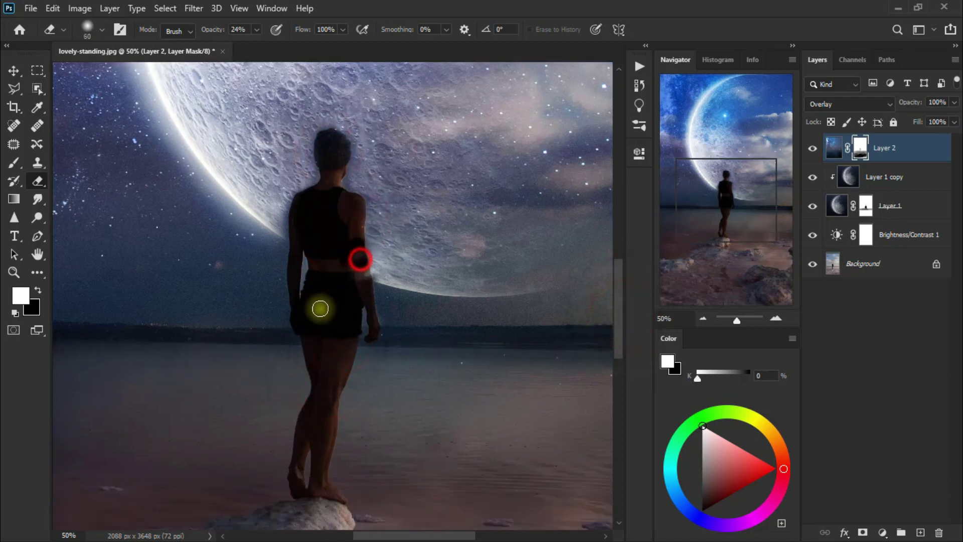
click(316, 409)
- Fit the image on screen and clear the remaining stars from the woman's torso
click(13, 271)
right_click(321, 265)
click(337, 274)
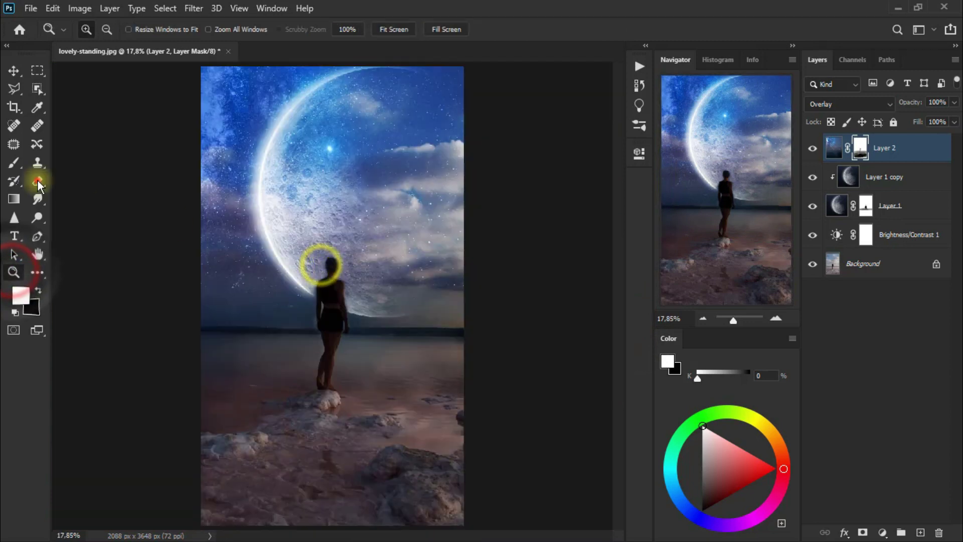
click(38, 181)
click(335, 295)
click(365, 394)
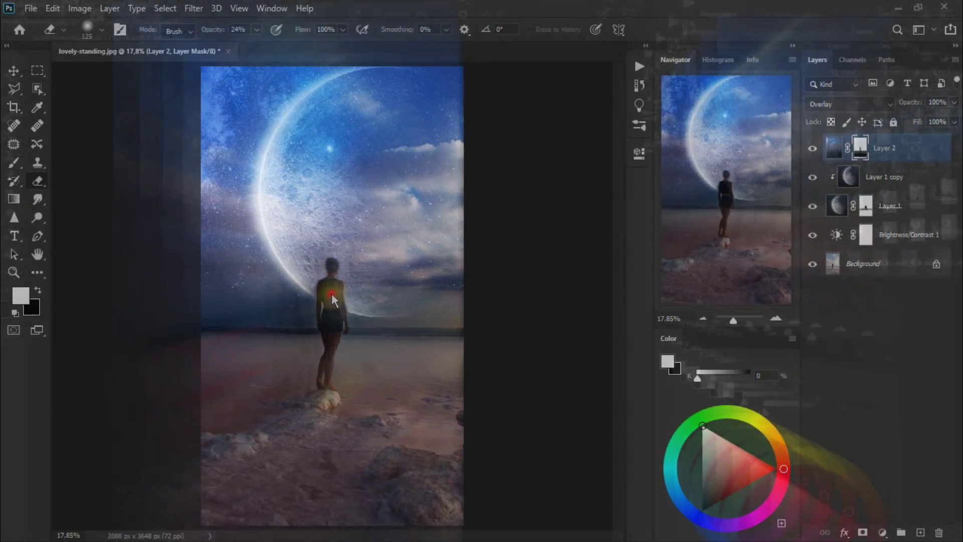
click(325, 288)
click(331, 289)
drag(334, 302, 333, 292)
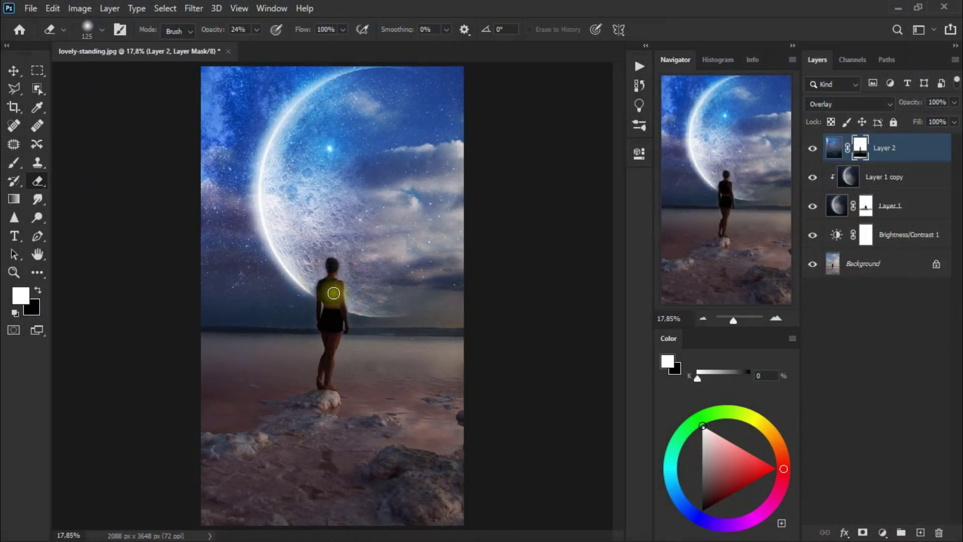
click(14, 71)
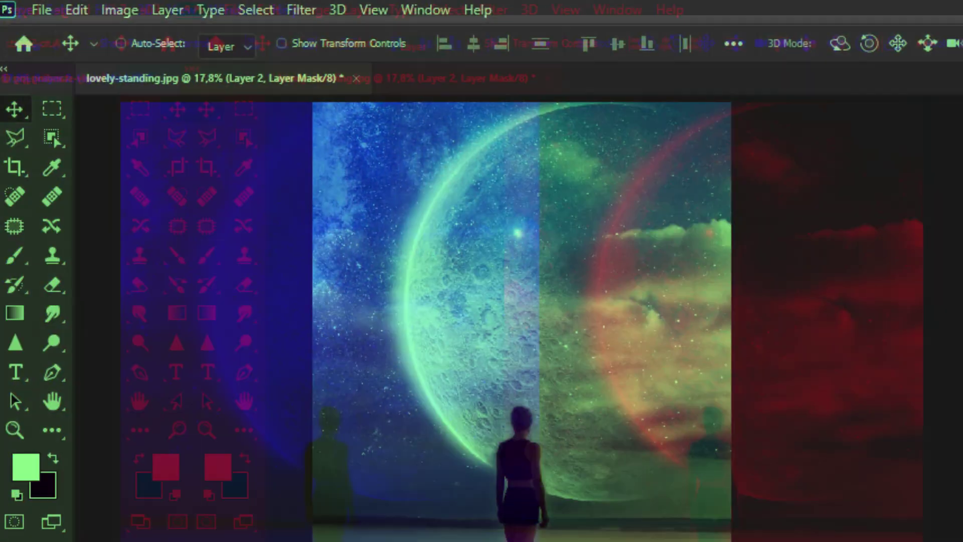
- Save As the-Horizon.psd on this computer, accepting the Photoshop Format Options
click(42, 10)
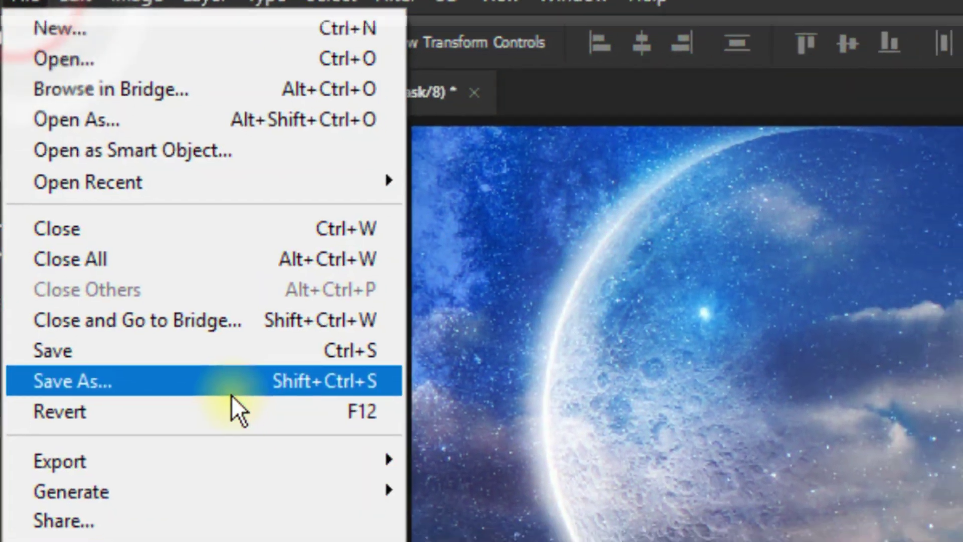
click(231, 393)
click(597, 408)
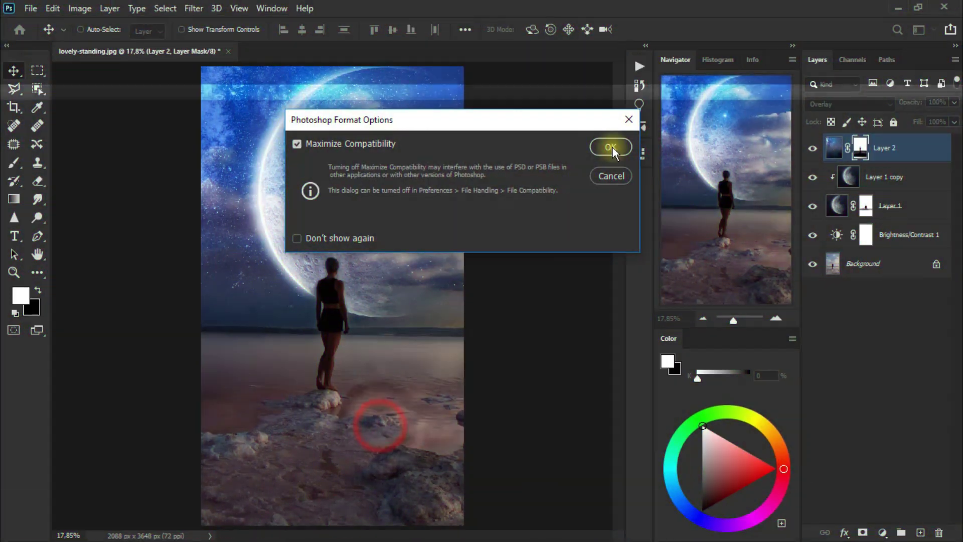
click(613, 148)
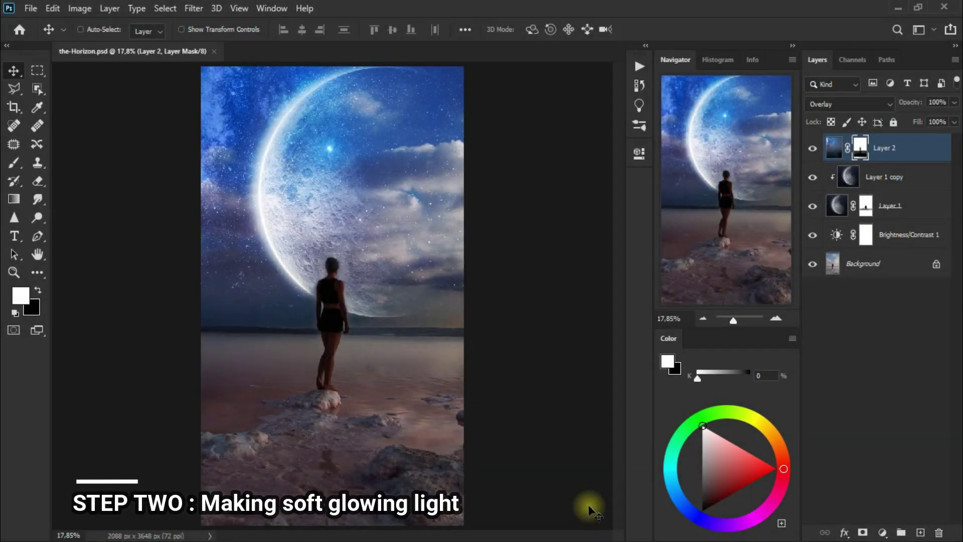
- Create Layer 3 above the star layer and set the foreground colour to aef2b1
click(920, 533)
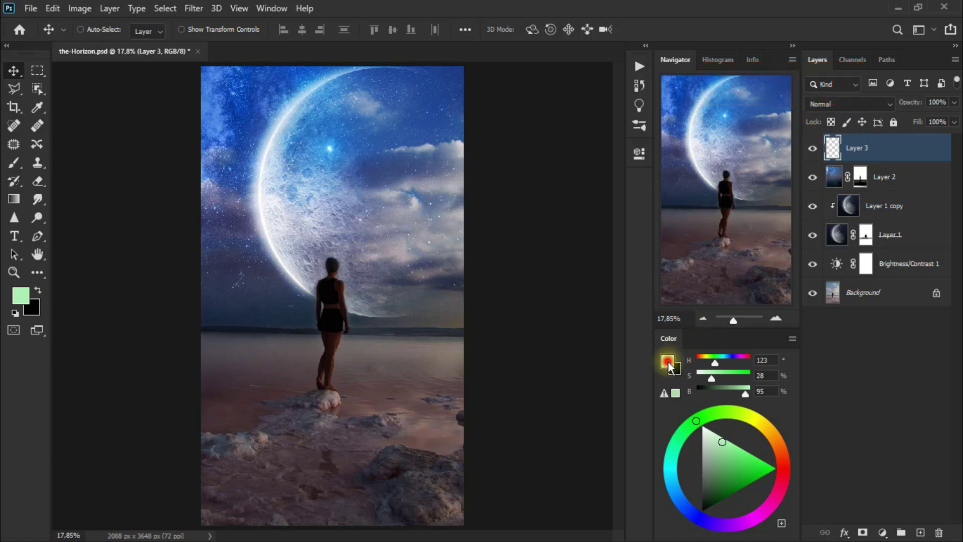
click(669, 363)
double_click(649, 340)
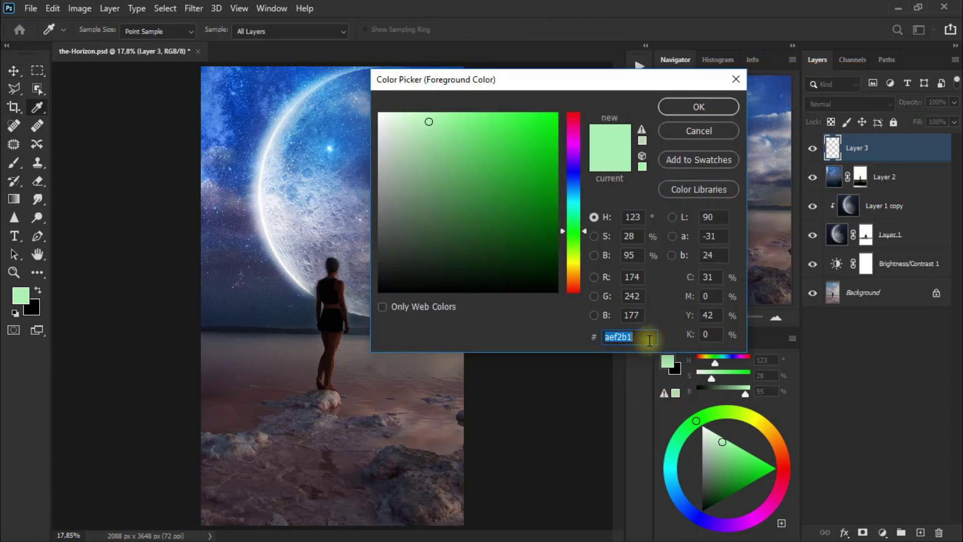
drag(643, 79, 518, 69)
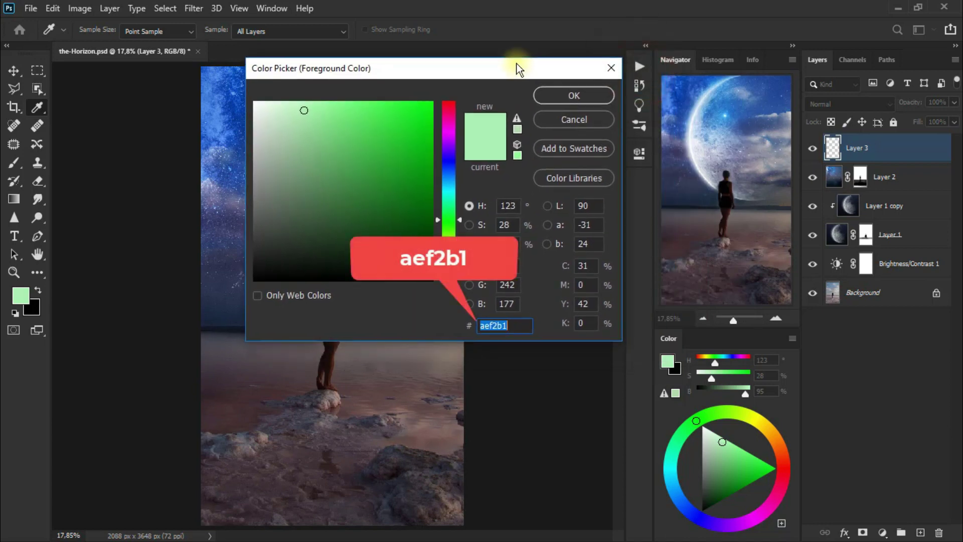
click(595, 95)
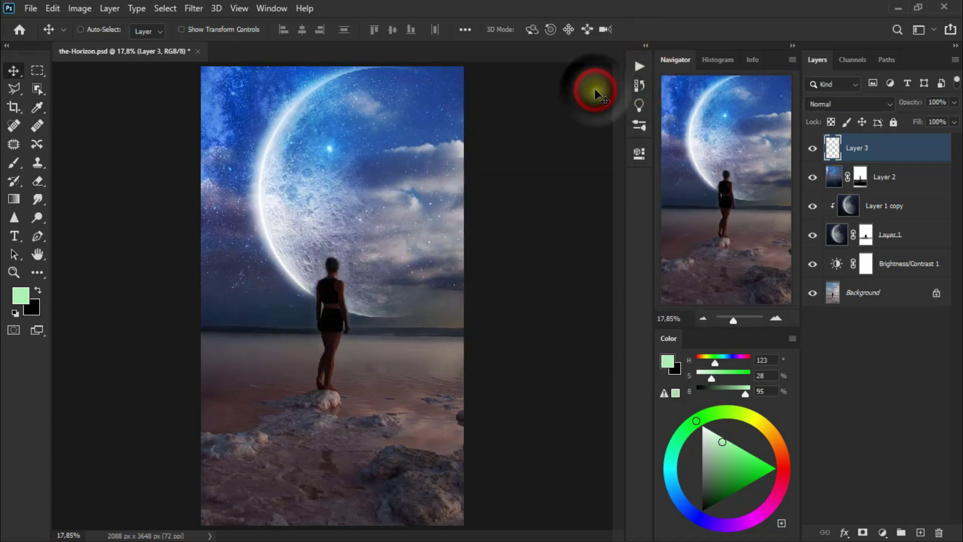
- With the Soft Round Pressure Opacity brush, paint a pale green glow over the woman
drag(13, 162, 92, 165)
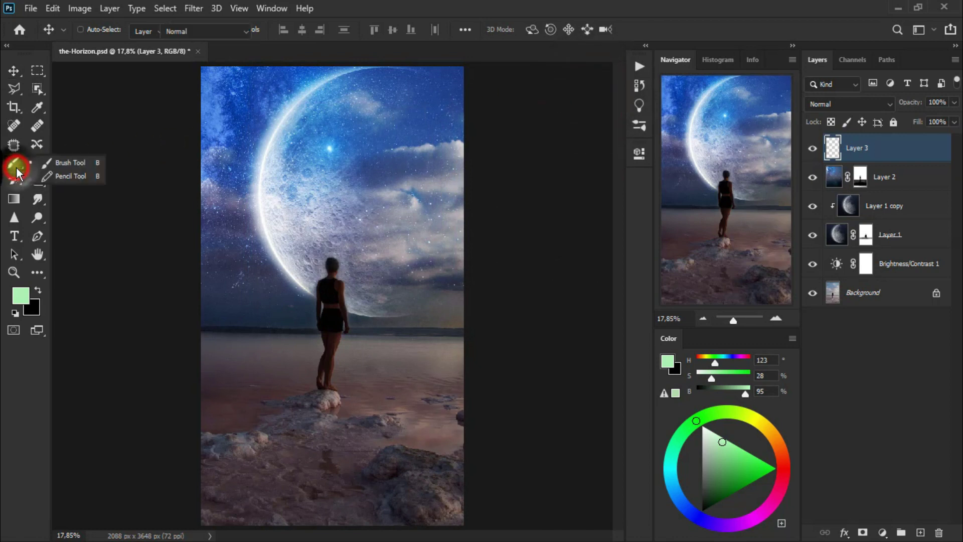
click(89, 162)
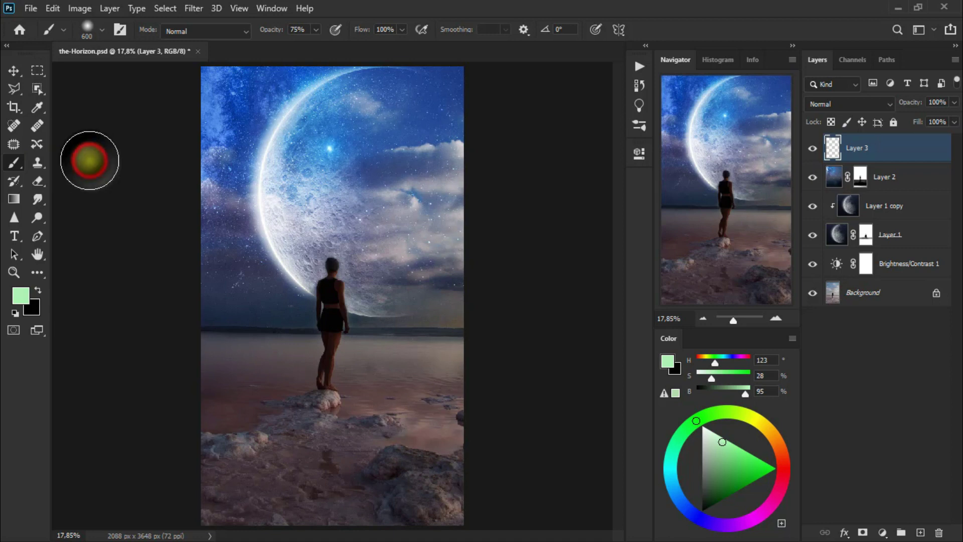
right_click(320, 288)
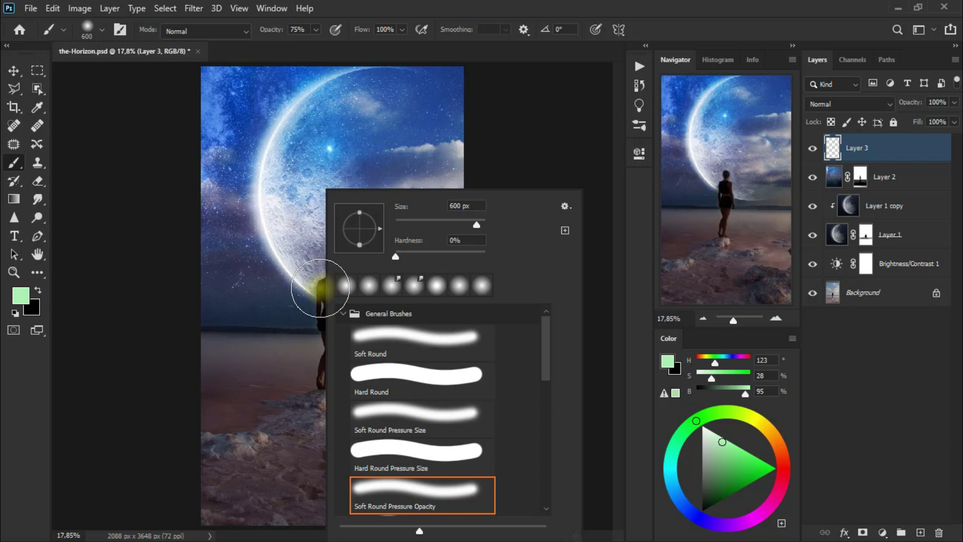
scroll(501, 359, down, 1)
scroll(502, 359, down, 1)
scroll(502, 360, down, 2)
scroll(502, 359, down, 1)
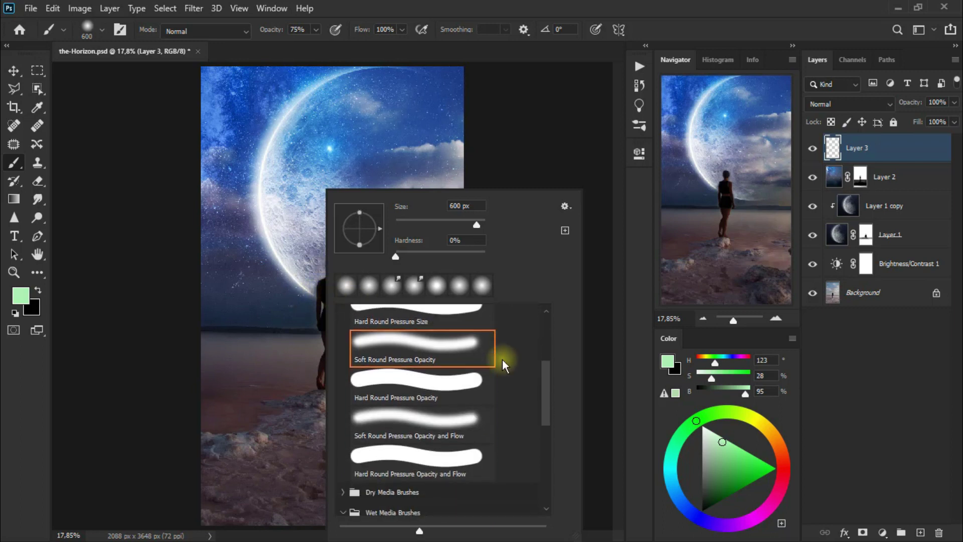
click(487, 6)
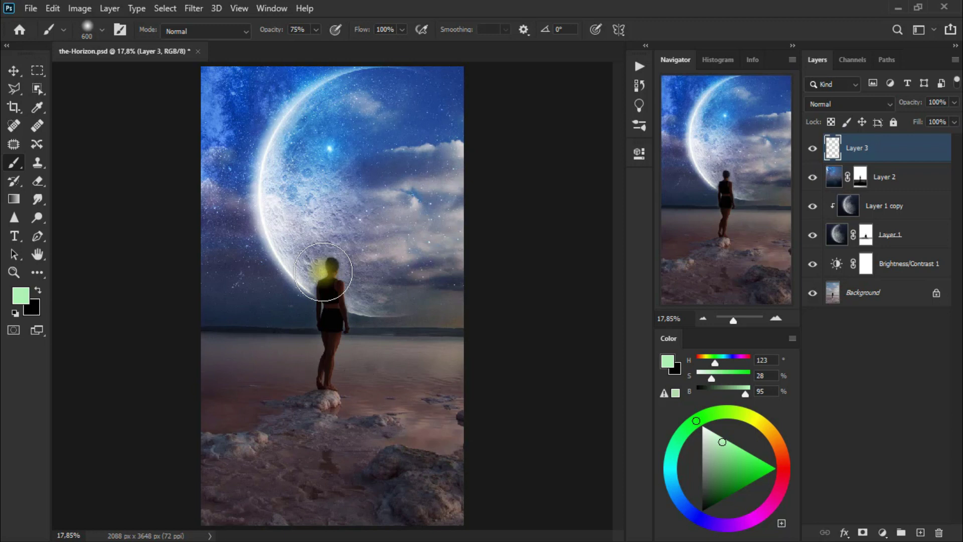
drag(323, 271, 318, 344)
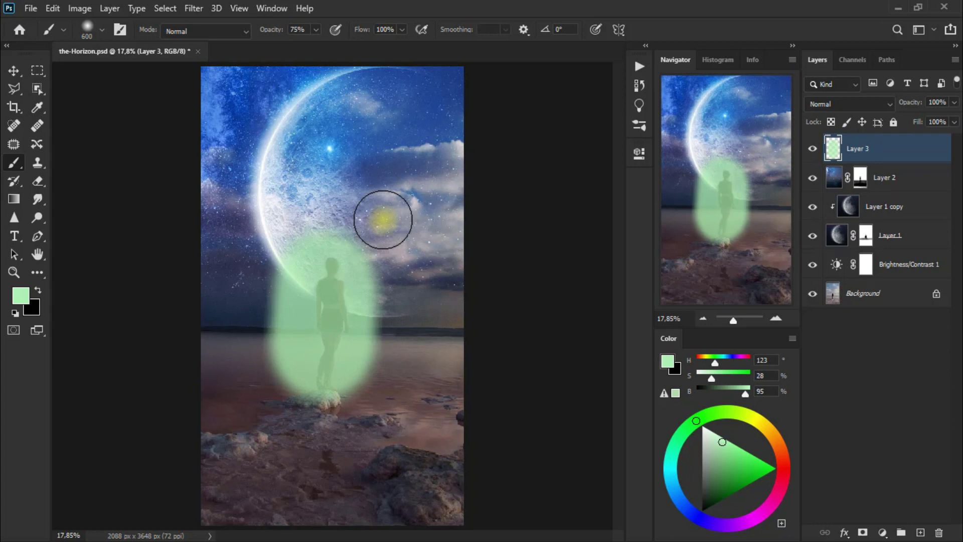
click(13, 71)
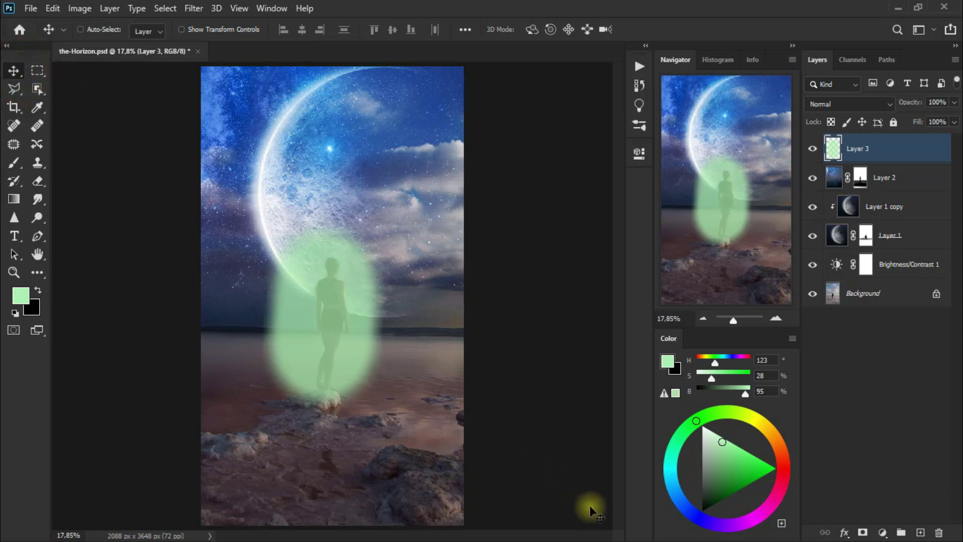
- Blur the green patch on Layer 3 with a 202,1-pixel Gaussian Blur
click(195, 9)
mouse_move(271, 168)
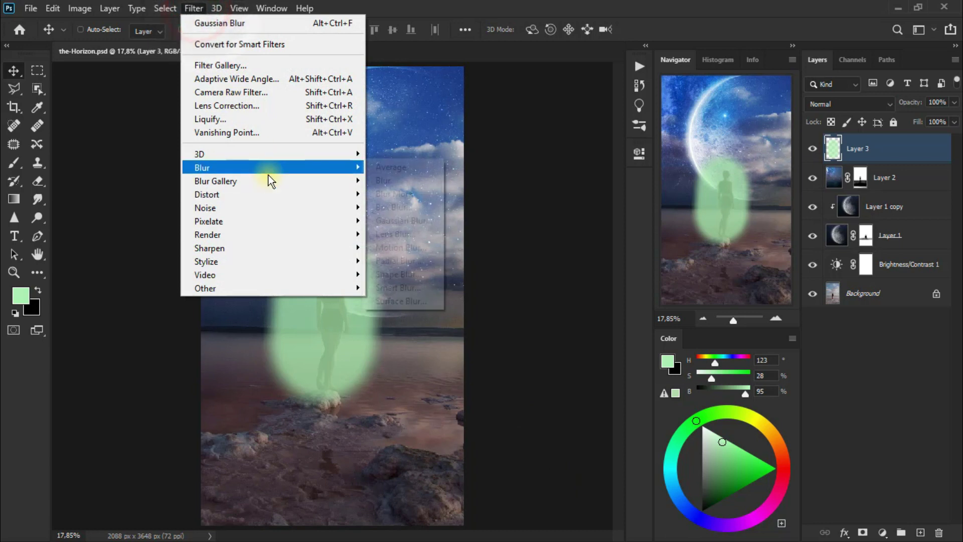
click(423, 221)
mouse_move(638, 196)
mouse_down()
mouse_move(496, 92)
mouse_move(471, 62)
mouse_up()
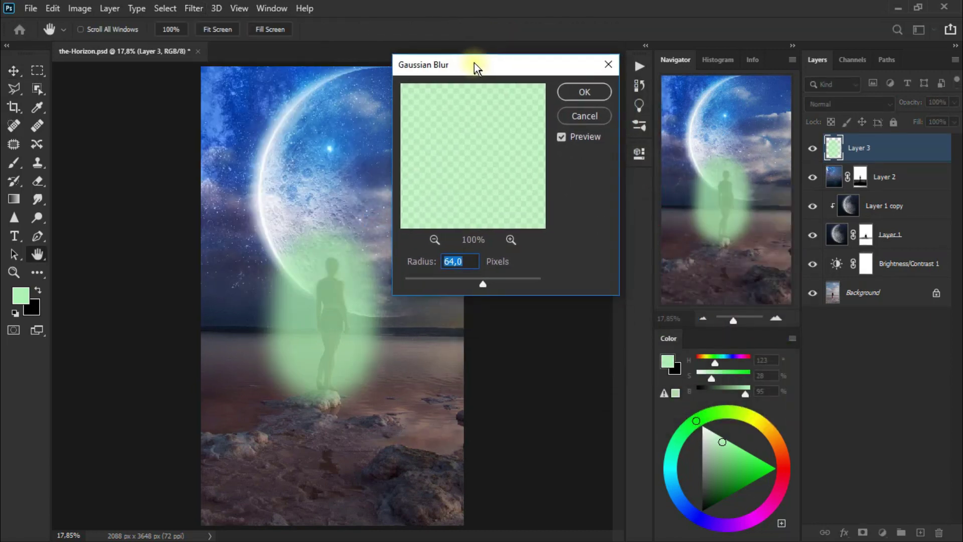
drag(482, 283, 495, 283)
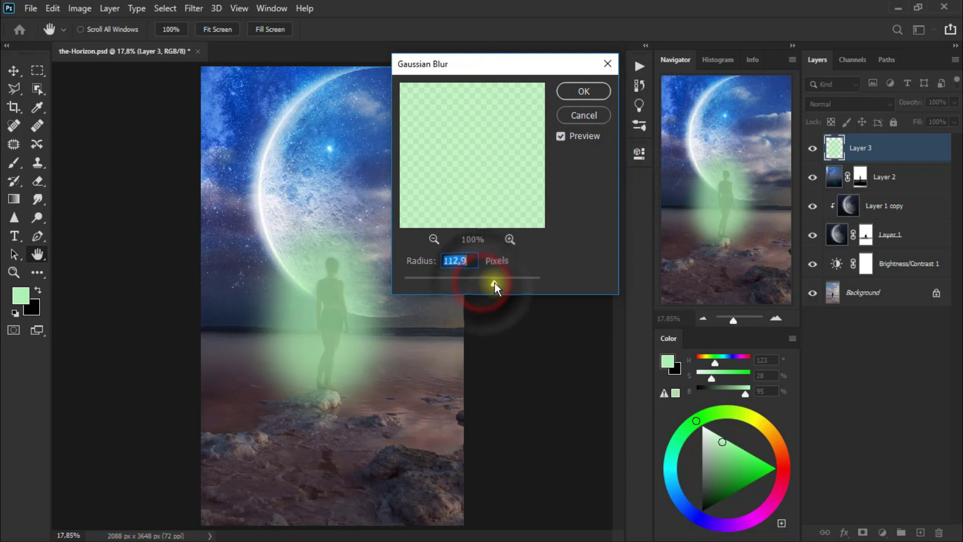
text(202,1)
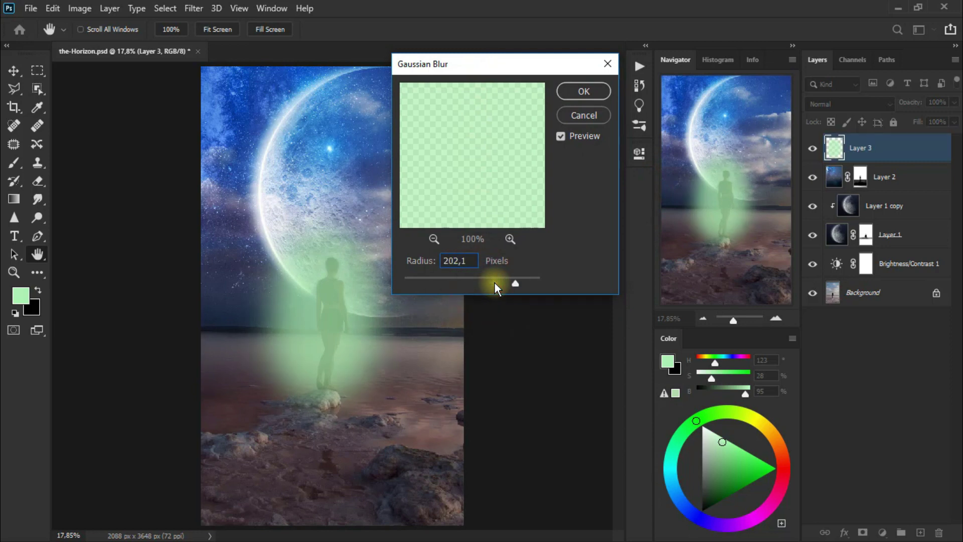
click(587, 95)
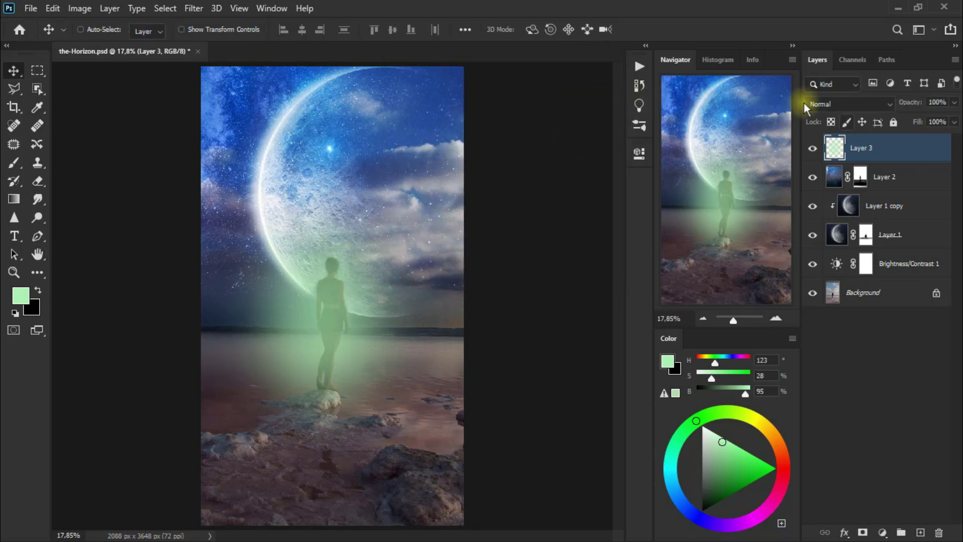
- Blend Layer 3 in Overlay mode and duplicate it twice
click(851, 104)
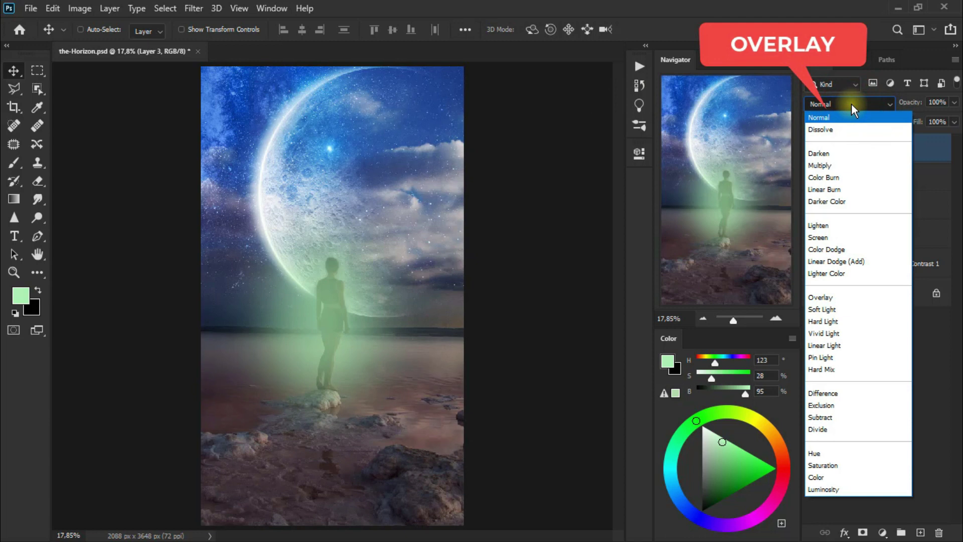
click(845, 297)
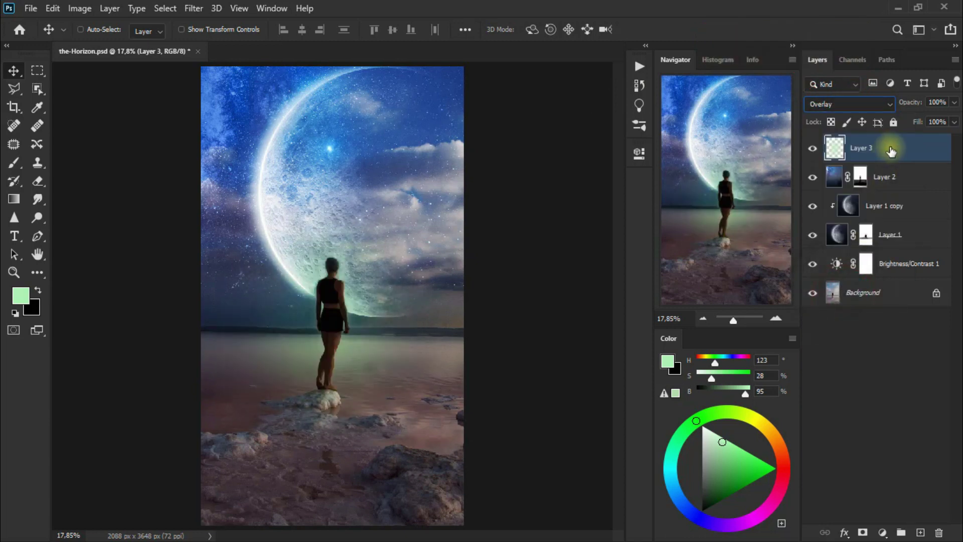
key(ctrl+j)
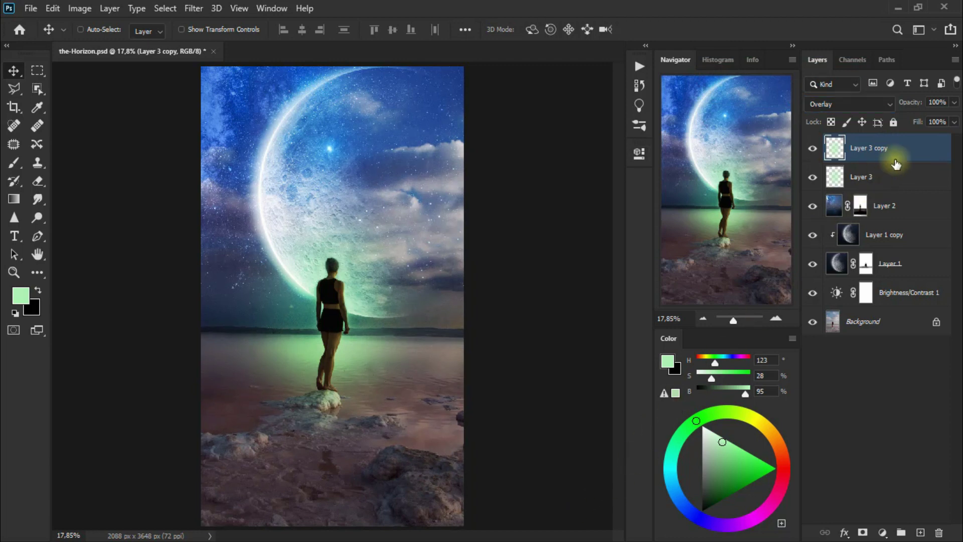
key(ctrl+j)
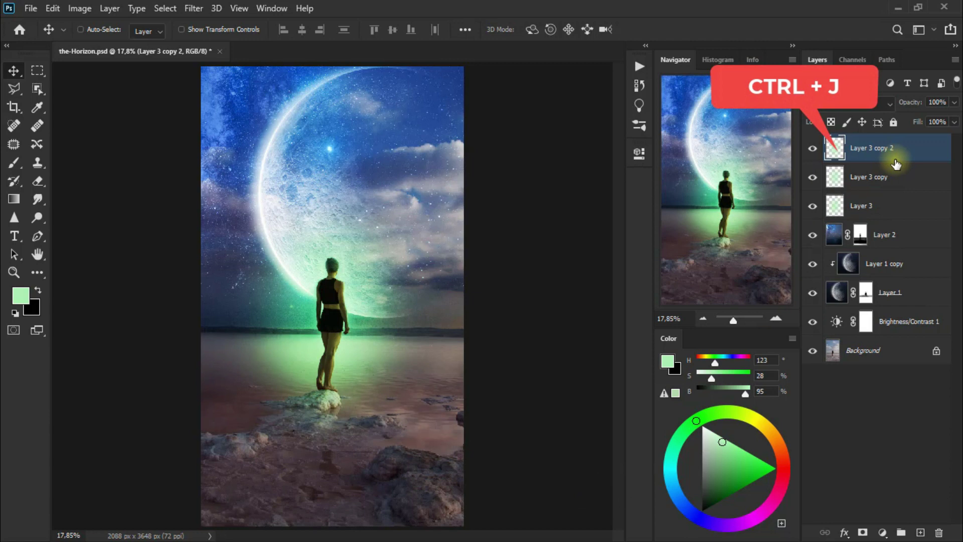
- Set the top copy, Layer 3 copy 2, to Soft Light blending
click(848, 106)
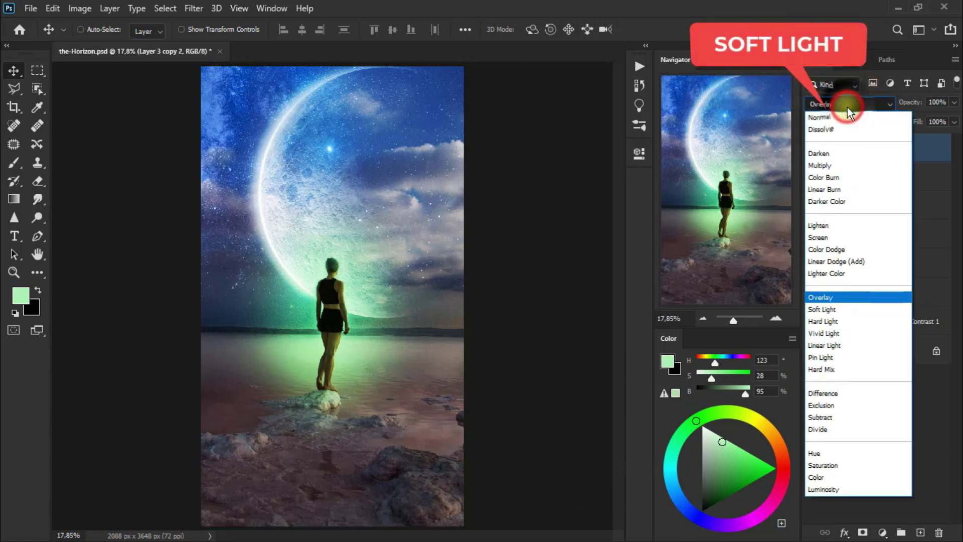
click(856, 311)
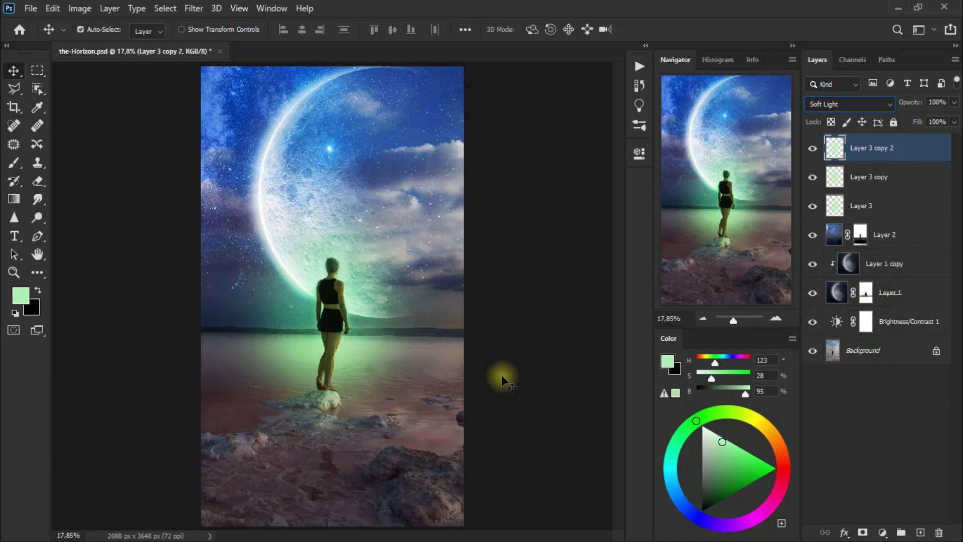
key(ctrl+t)
- Stretch the Layer 3 copy 2 glow past both canvas edges, with width and height unlinked
mouse_move(444, 315)
mouse_down()
mouse_move(497, 316)
mouse_move(464, 316)
mouse_up()
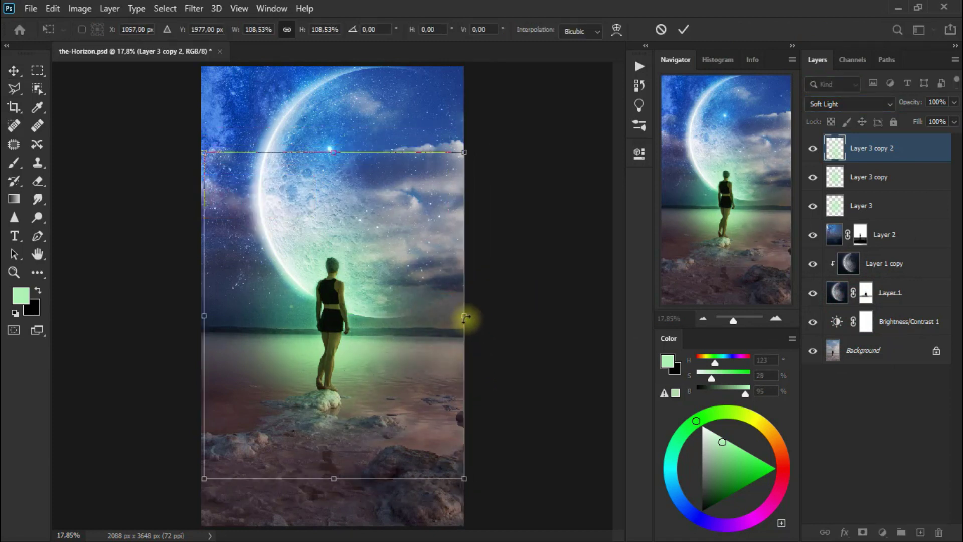
click(287, 31)
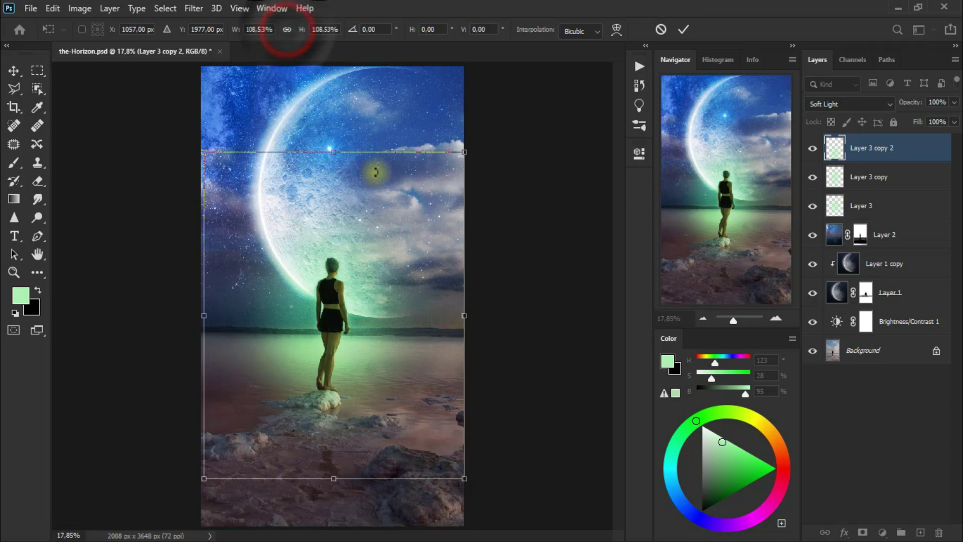
drag(464, 315, 595, 316)
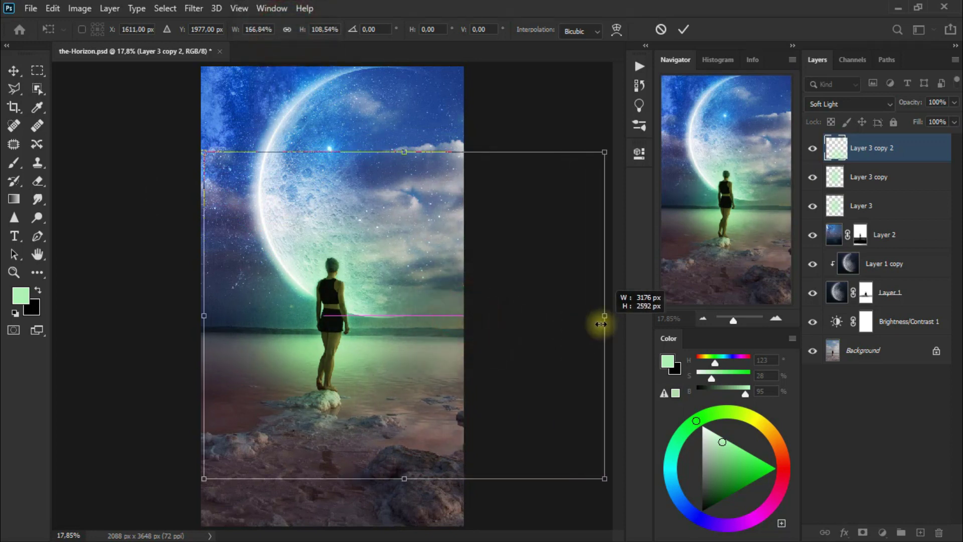
mouse_move(203, 316)
mouse_down()
mouse_move(64, 358)
mouse_move(86, 380)
mouse_up()
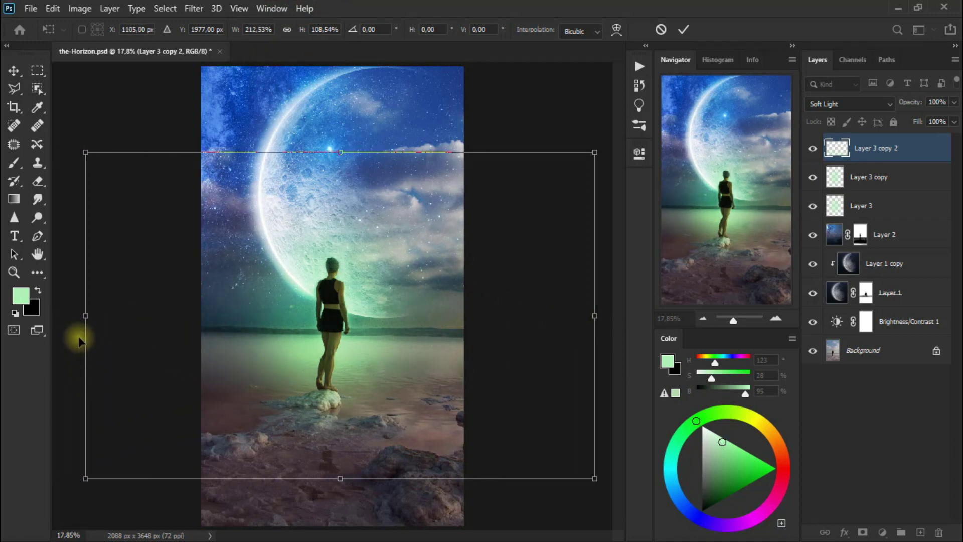
click(18, 74)
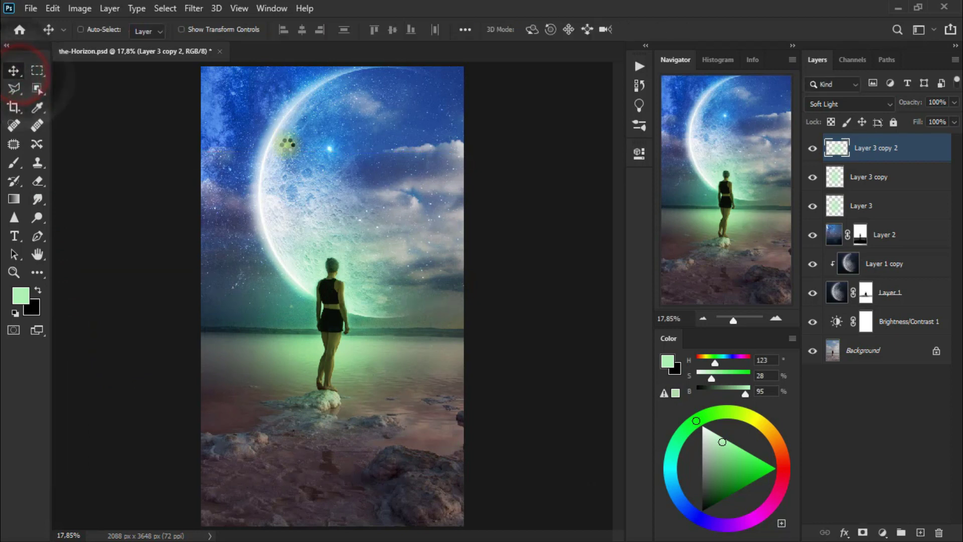
click(812, 148)
click(813, 147)
click(813, 147)
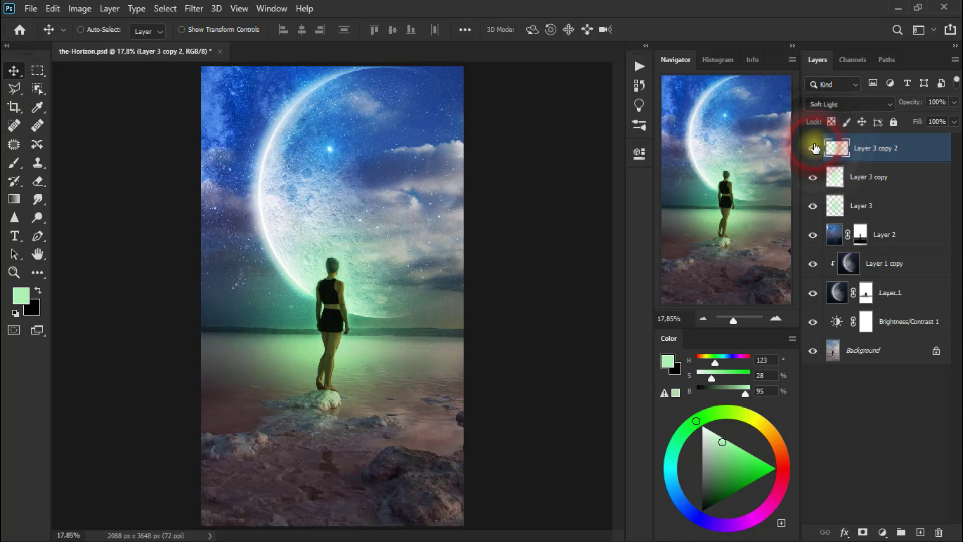
- Squash the glow into a flat horizon band ending at the woman's feet
key(ctrl+t)
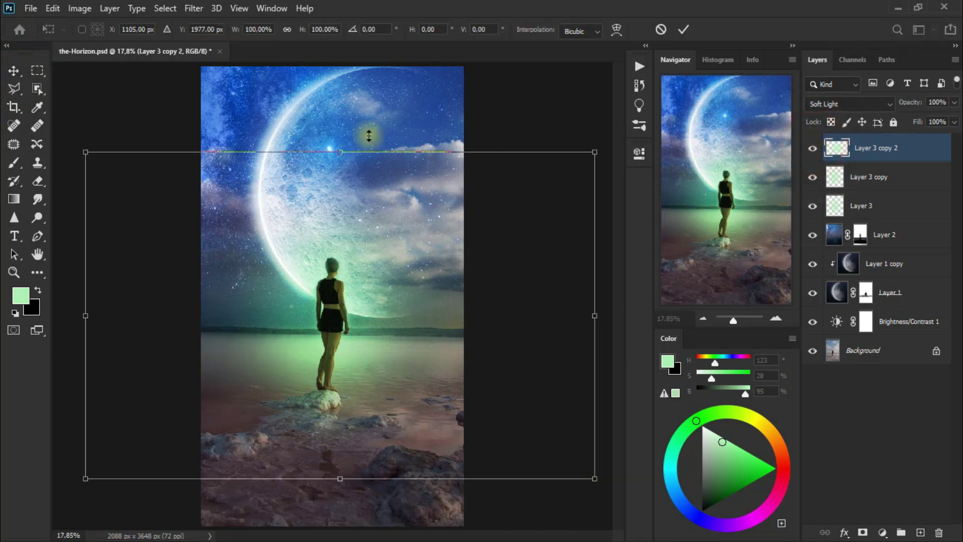
drag(340, 152, 346, 190)
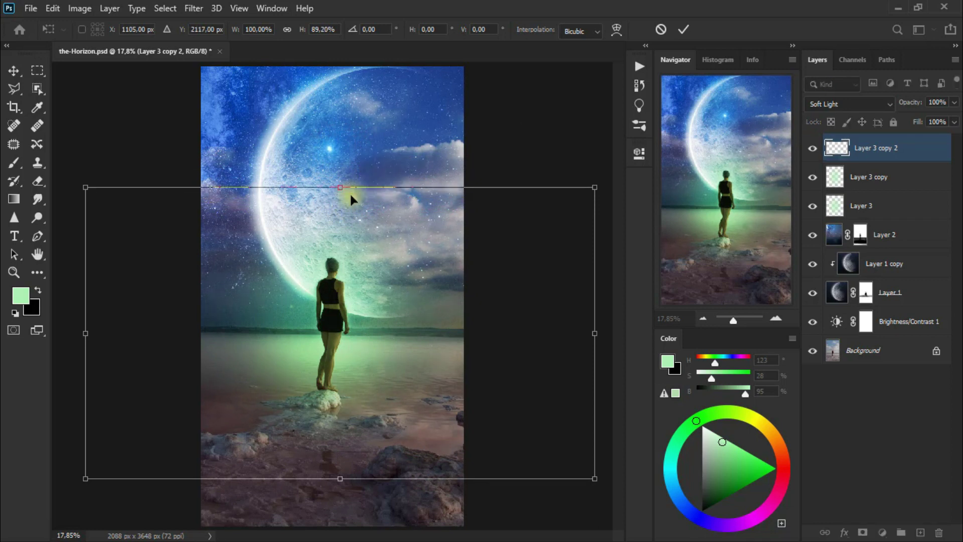
mouse_move(341, 479)
mouse_down()
mouse_move(355, 408)
mouse_move(370, 394)
mouse_up()
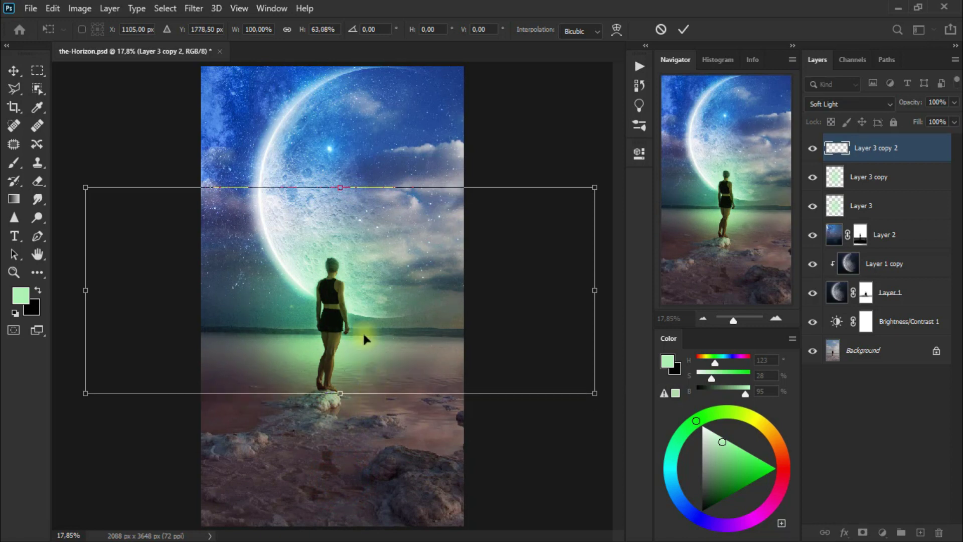
drag(341, 185, 341, 196)
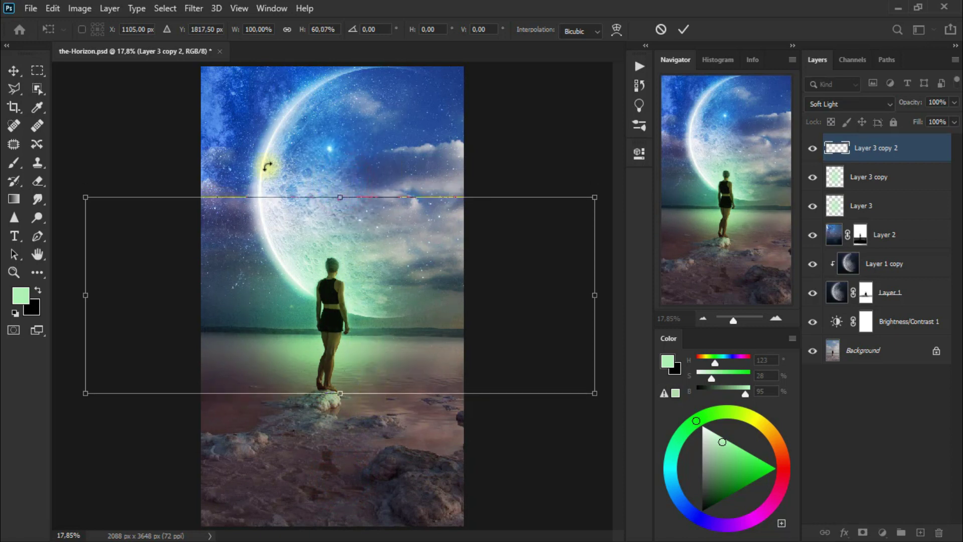
click(10, 74)
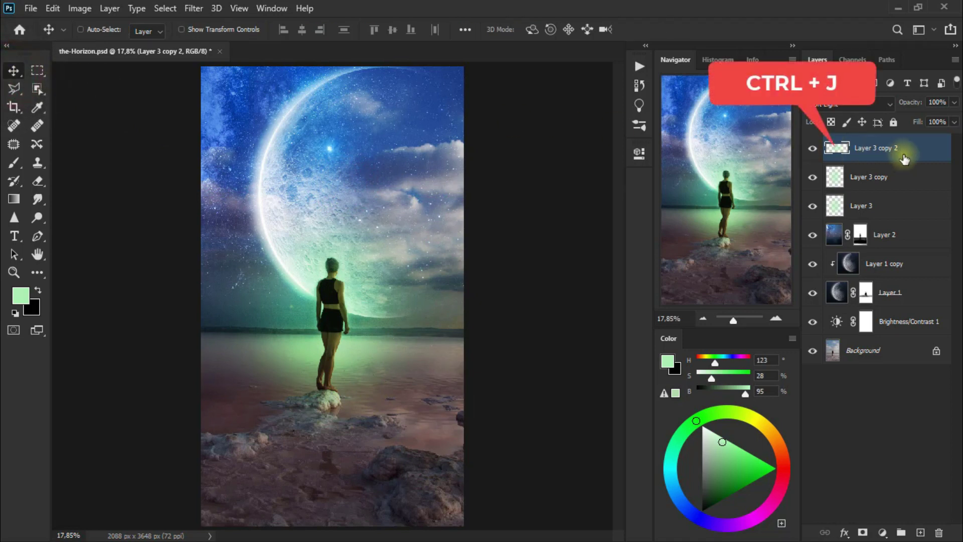
- Duplicate the glow band as Layer 3 copy 3 and add a Brightness/Contrast adjustment above it
key(ctrl+j)
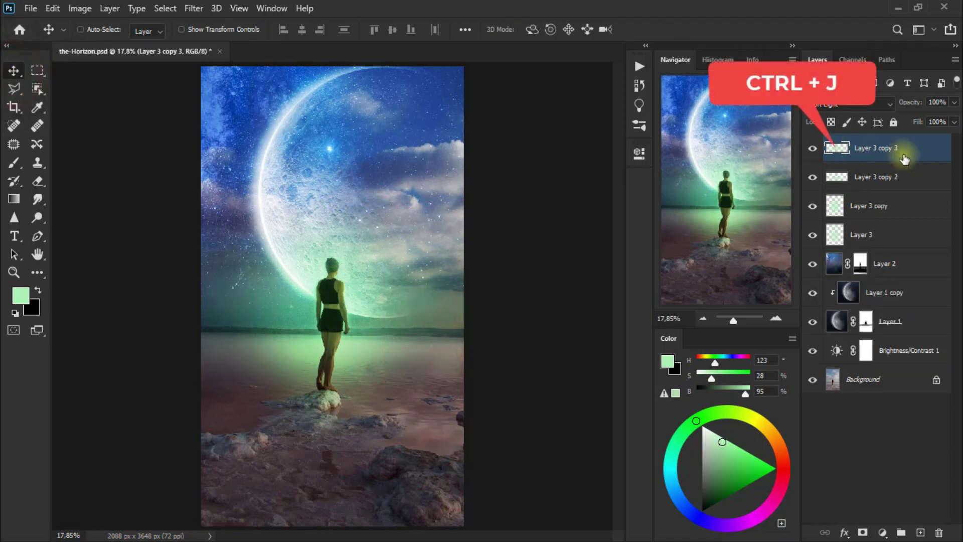
click(812, 148)
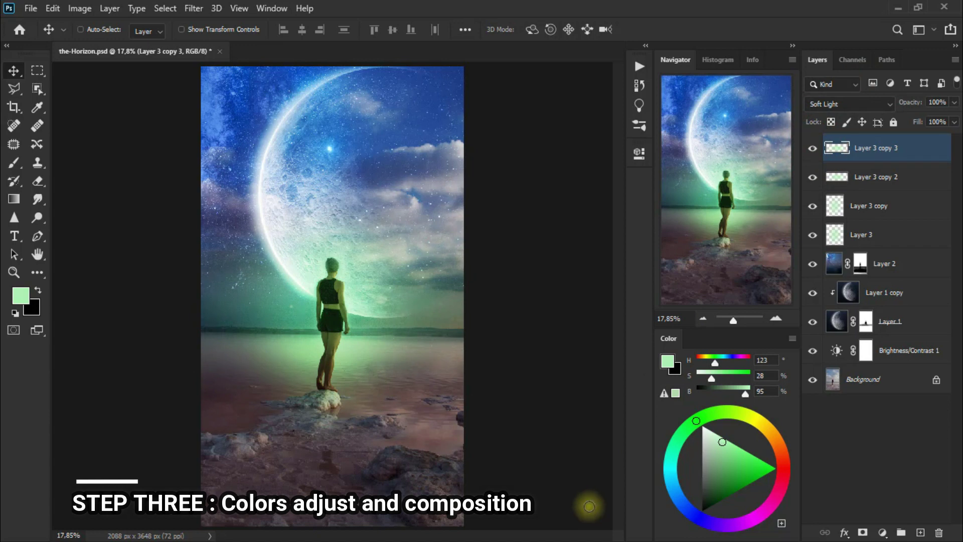
click(882, 532)
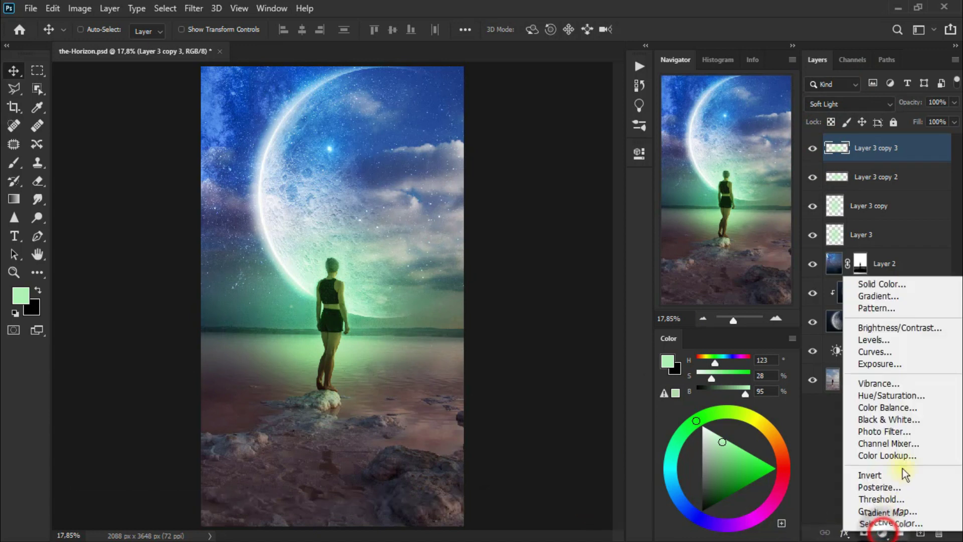
click(945, 334)
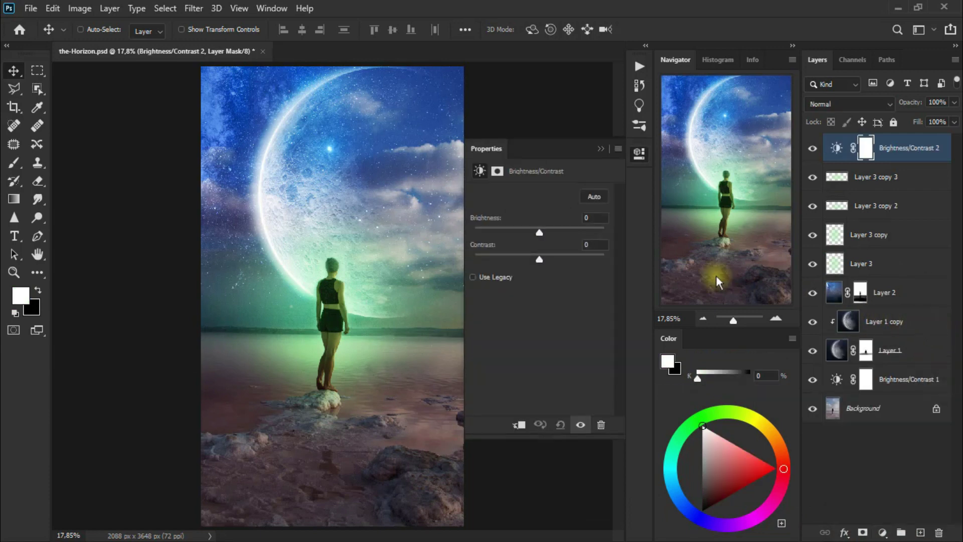
- Set the adjustment to brightness -150 and contrast 100
drag(540, 234, 477, 235)
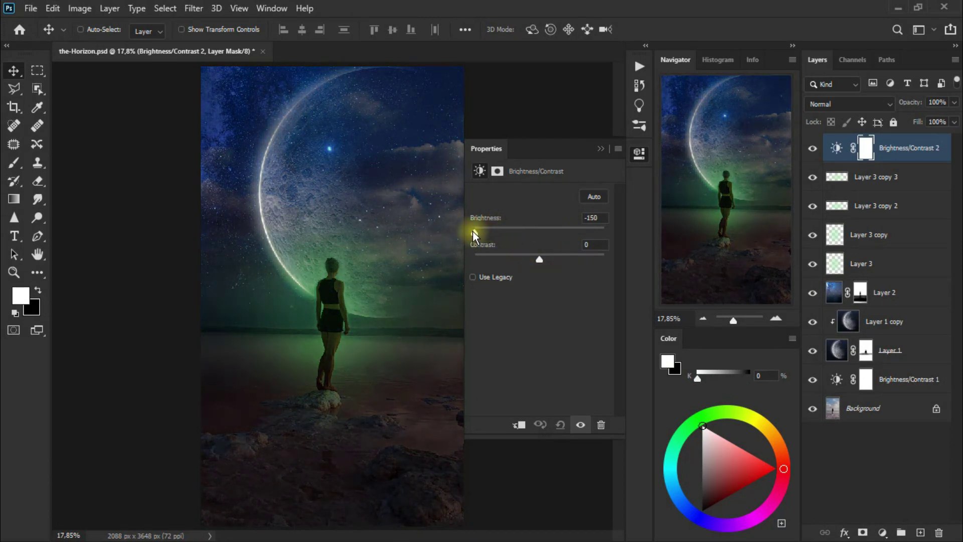
drag(538, 260, 615, 269)
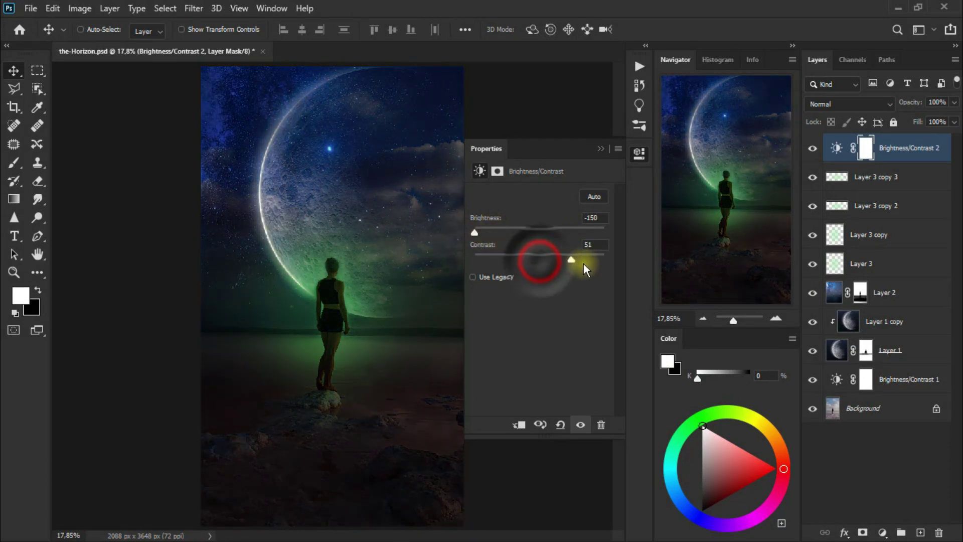
click(600, 149)
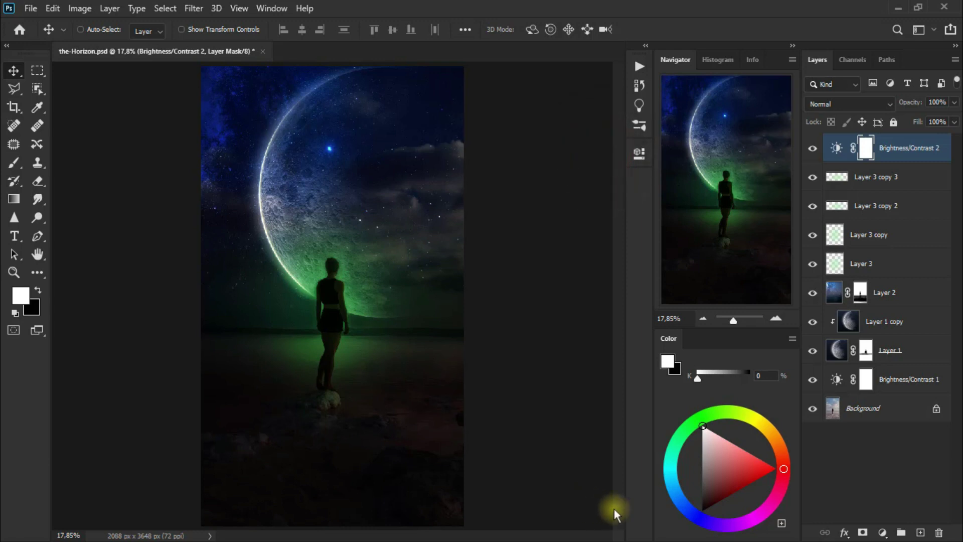
- Add a Color Lookup adjustment using the filmstock_50.3dl 3D LUT look
click(882, 533)
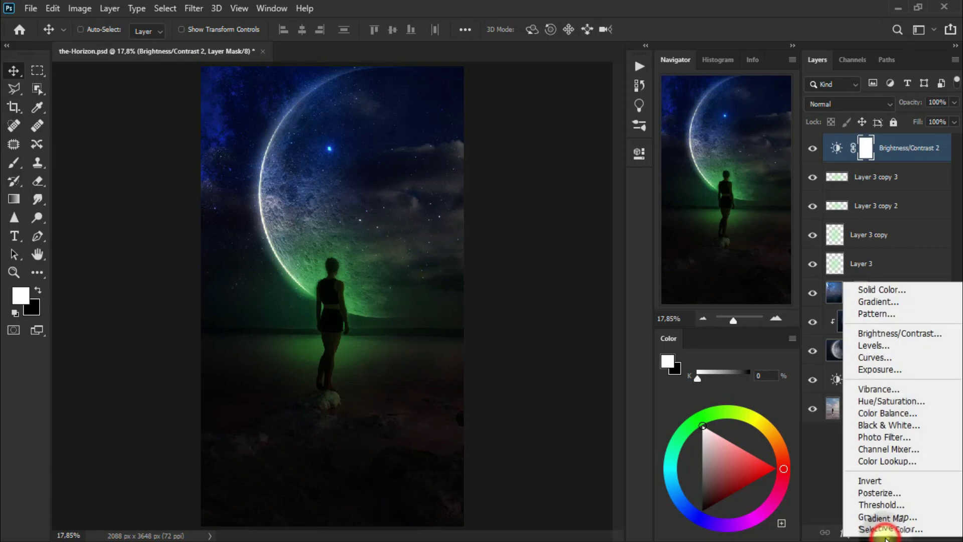
click(924, 464)
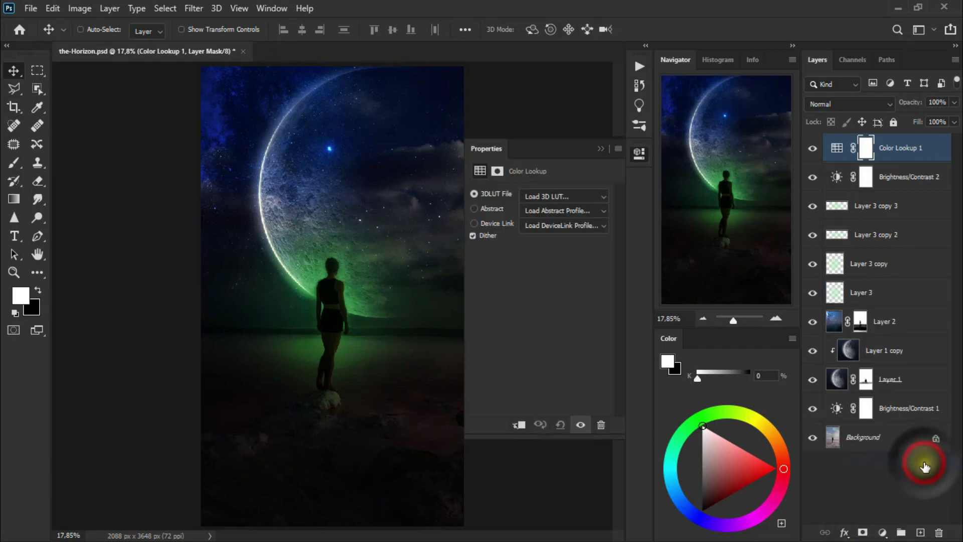
click(585, 193)
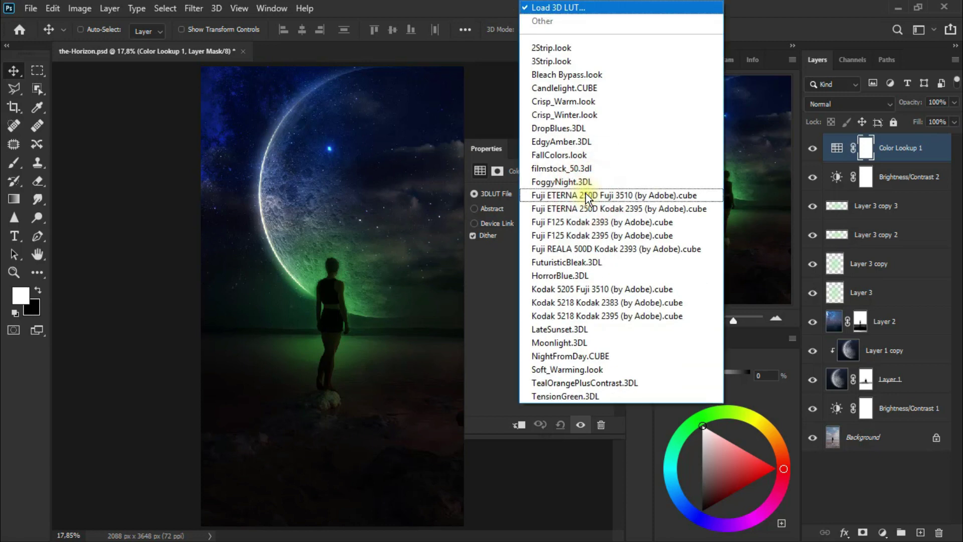
click(636, 170)
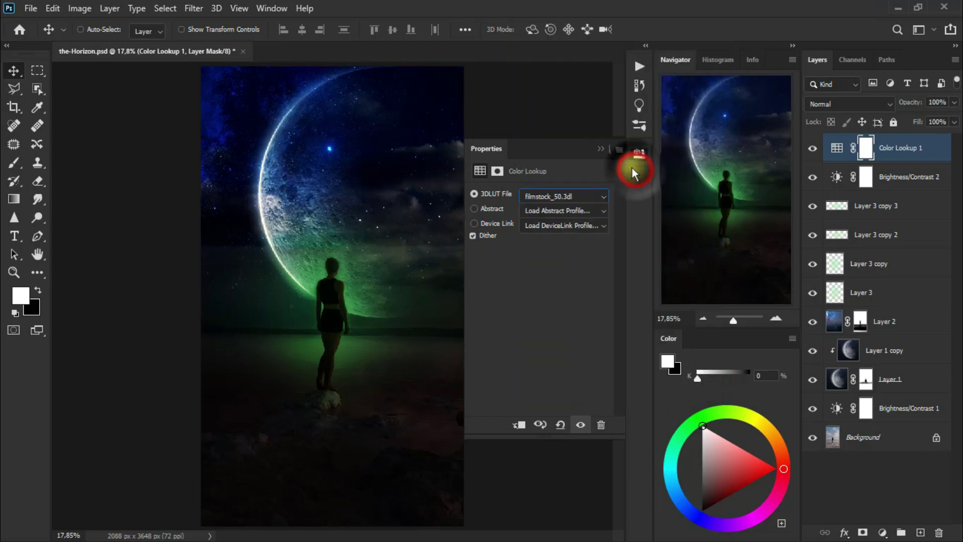
click(601, 150)
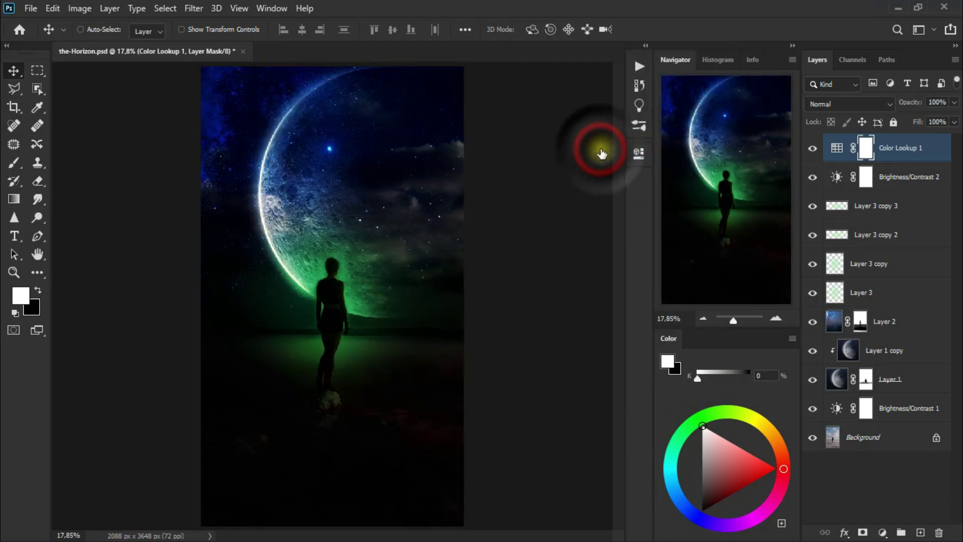
- Blend the Color Lookup layer in Lighten mode and compare it on and off
click(839, 103)
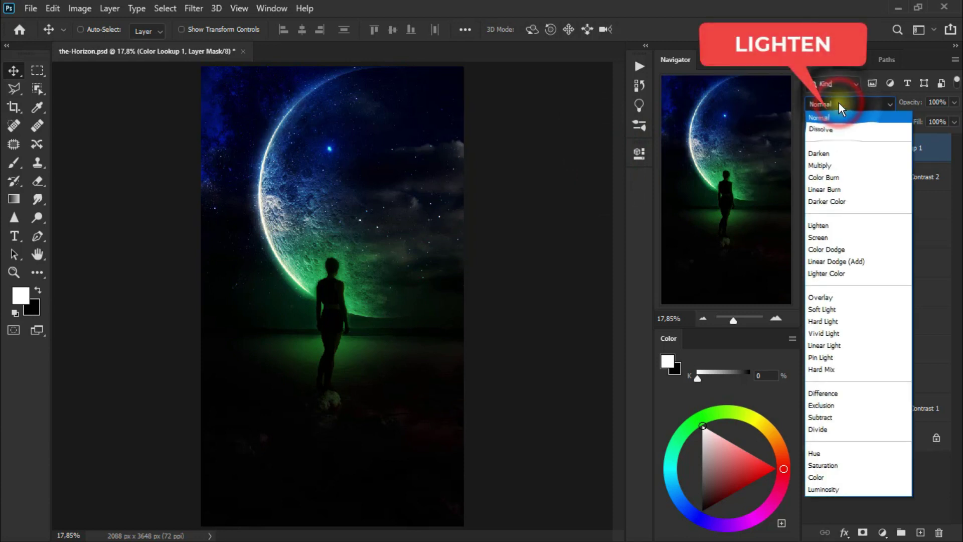
click(844, 226)
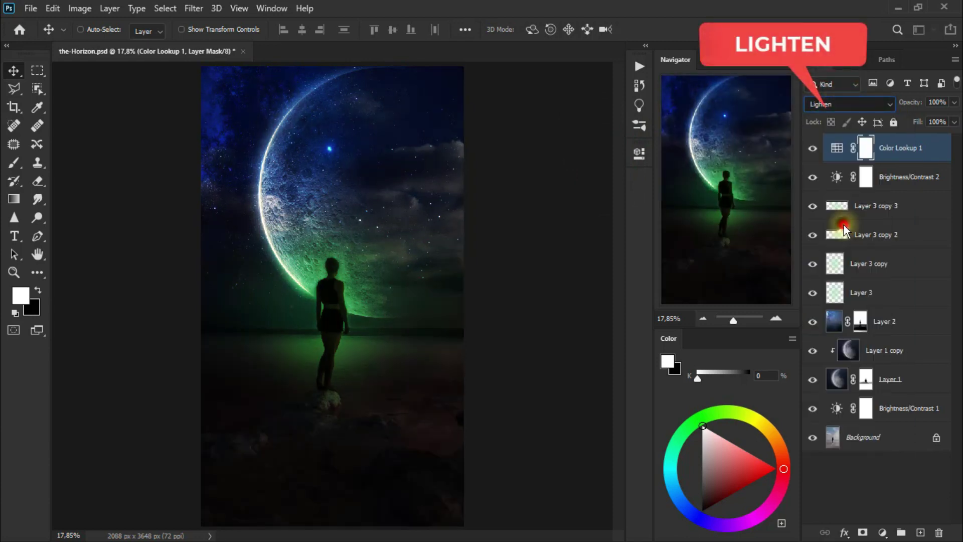
click(812, 150)
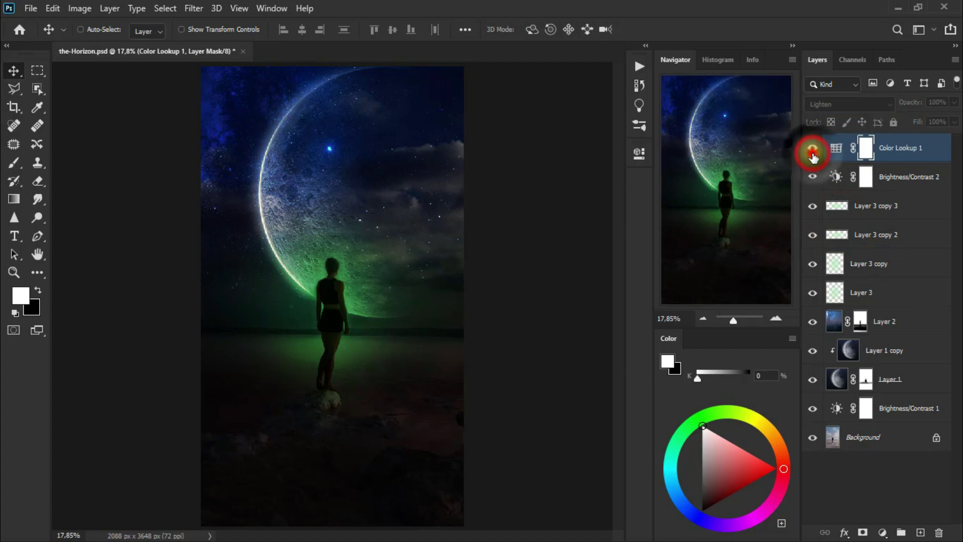
click(812, 149)
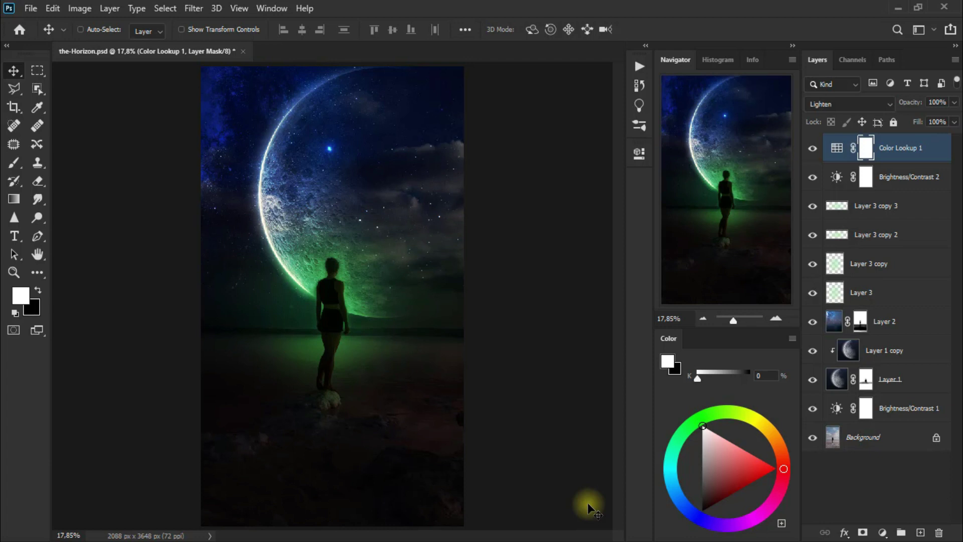
click(883, 532)
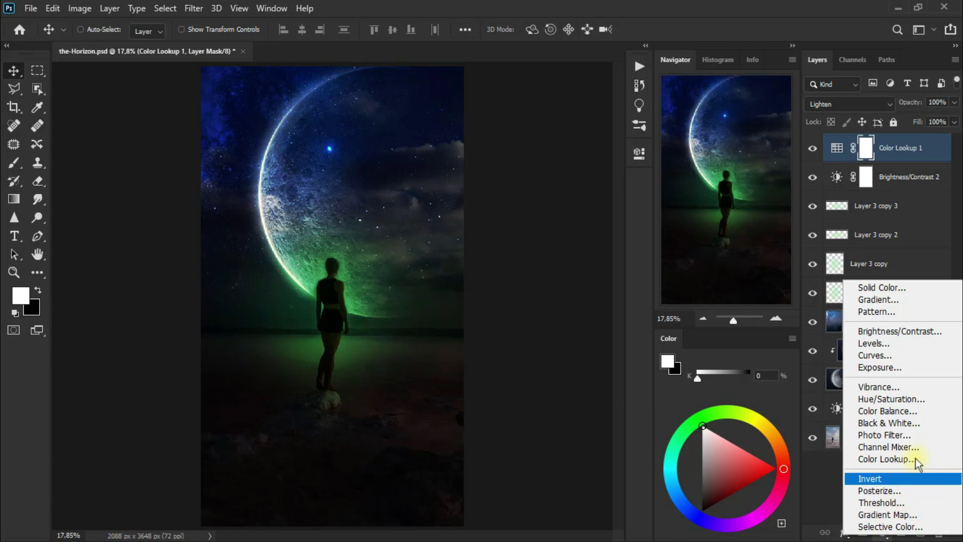
- Add a Photo Filter using Cooling Filter (80) at about 57% density, then compare it
click(925, 436)
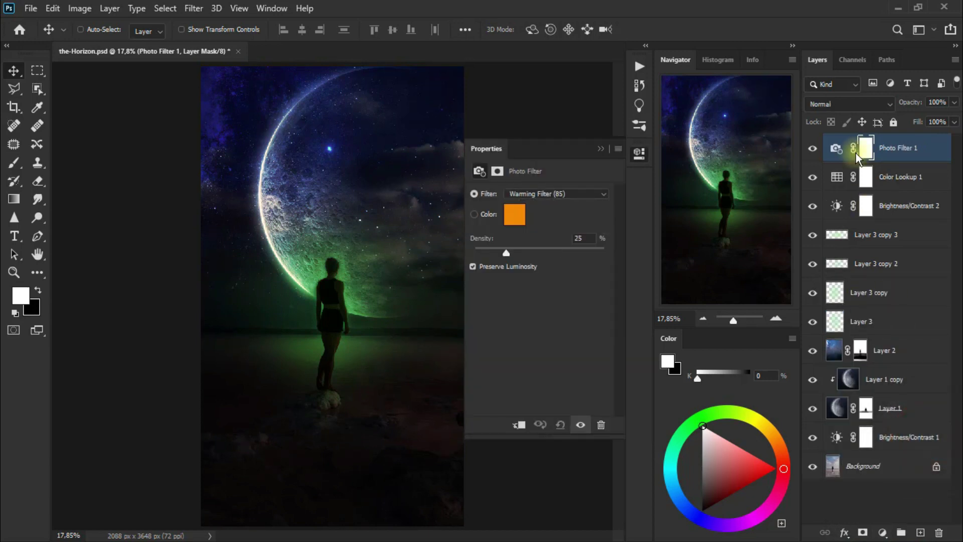
click(571, 195)
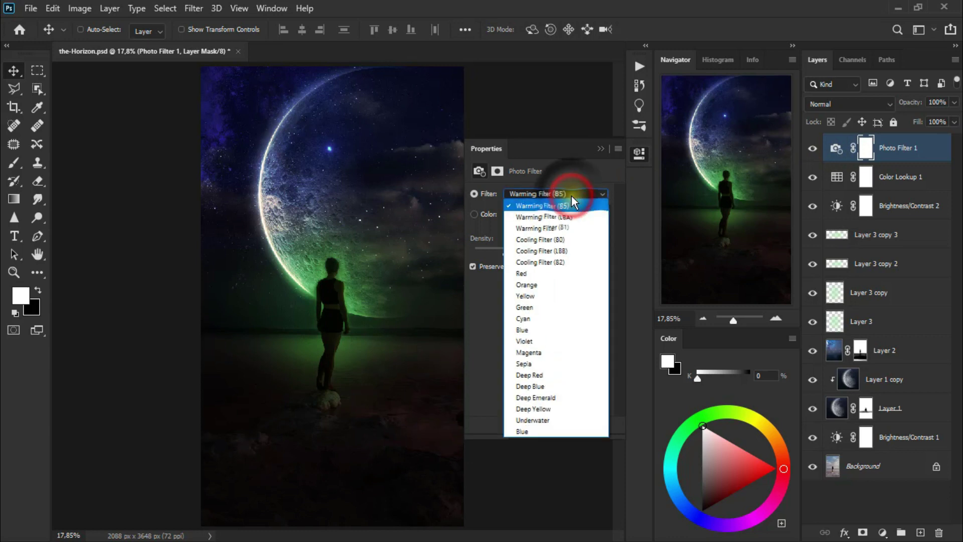
key(Down)
key(Down)
key(Down)
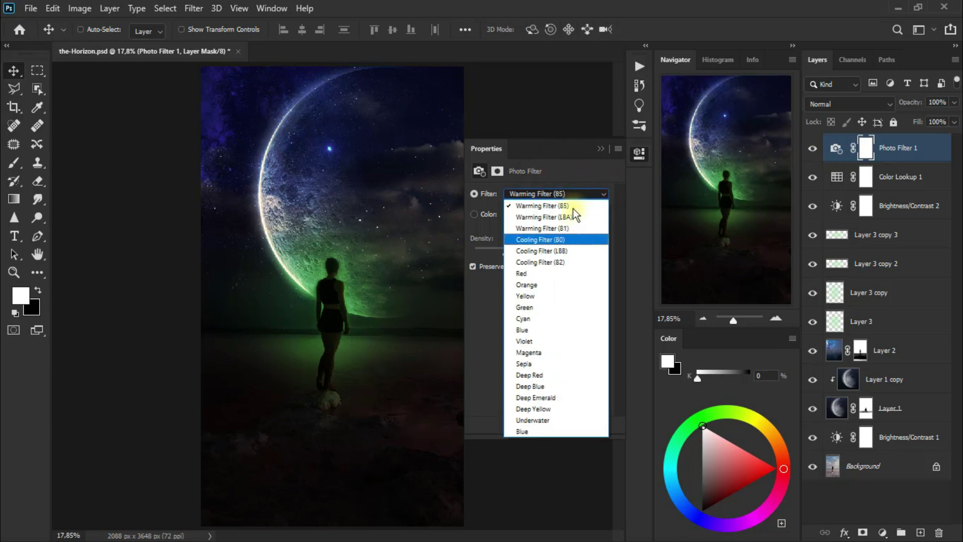
click(577, 236)
drag(507, 254, 544, 257)
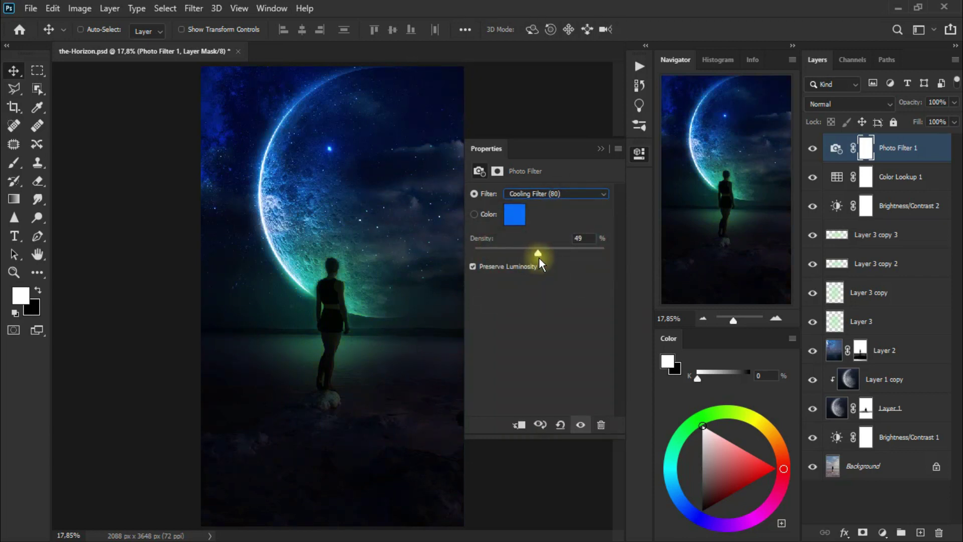
drag(547, 258, 549, 257)
click(600, 149)
click(813, 149)
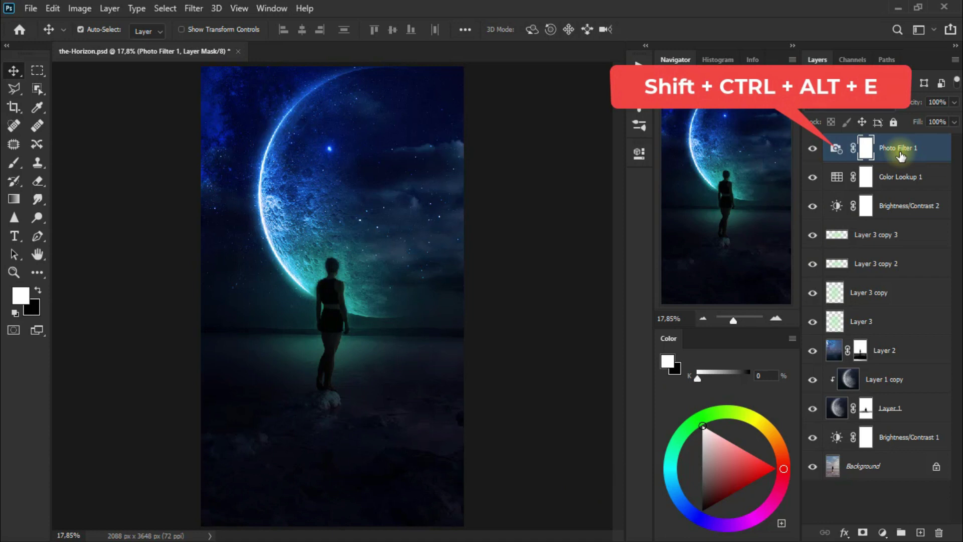
- Stamp visible layers into Layer 4 and Smart Blur it: radius 25,4, threshold 18,2, Low quality
key(shift+ctrl+alt+e)
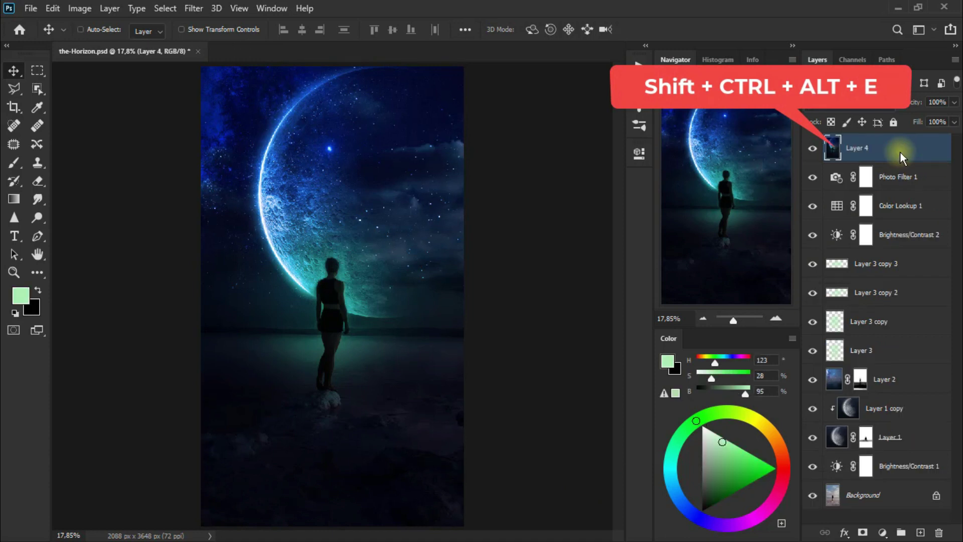
click(196, 9)
mouse_move(226, 167)
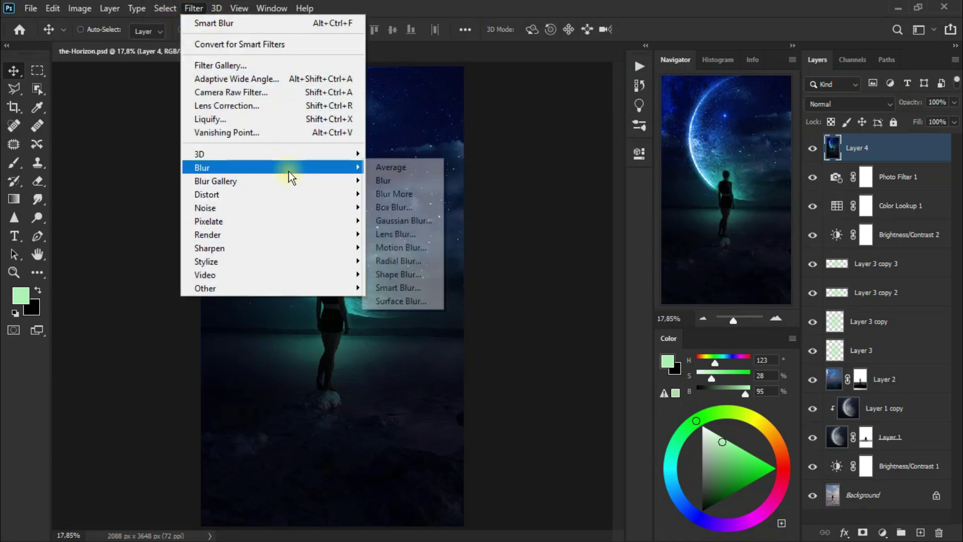
click(425, 292)
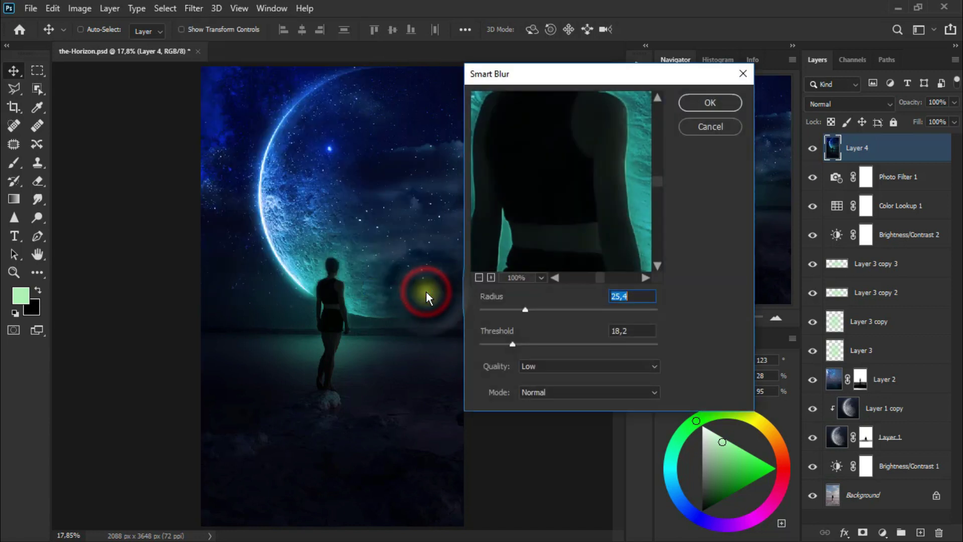
click(575, 236)
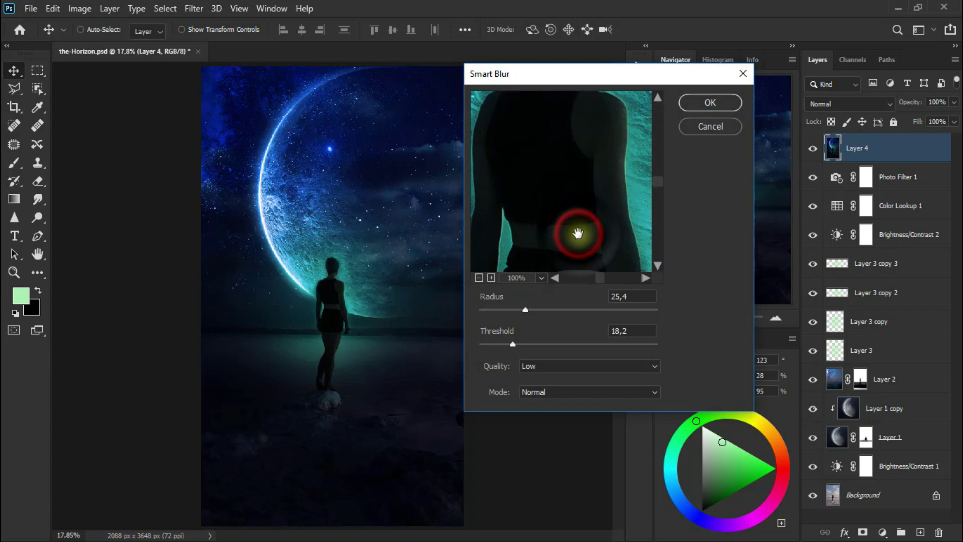
click(637, 296)
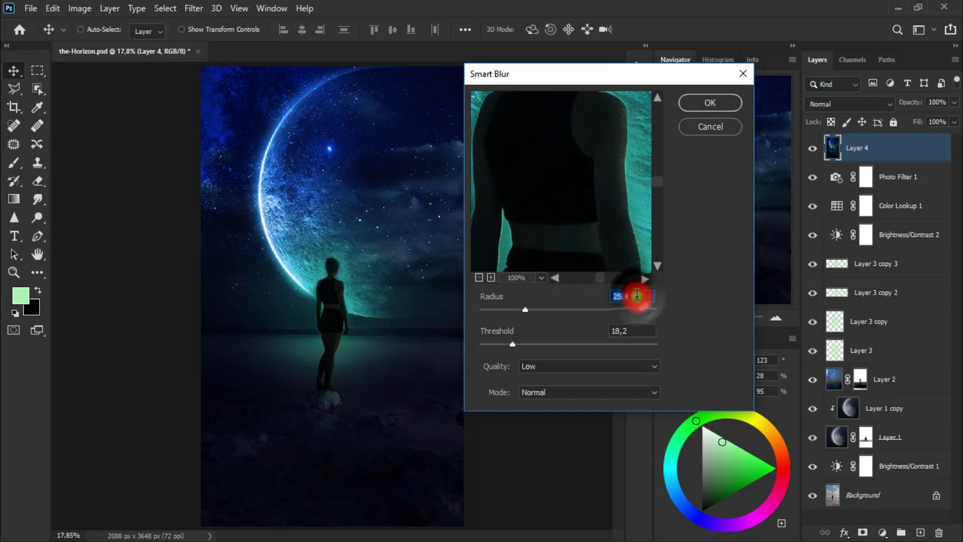
click(643, 331)
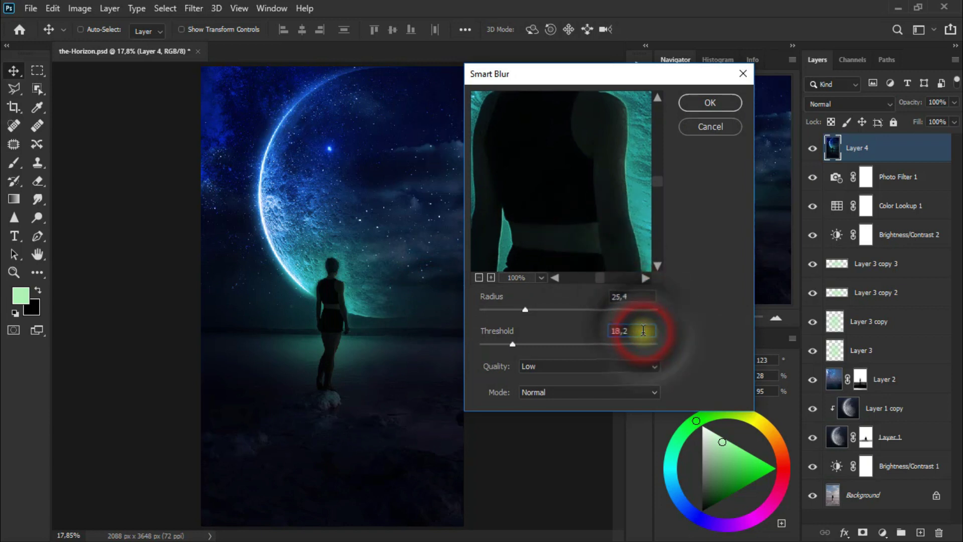
click(627, 368)
click(627, 371)
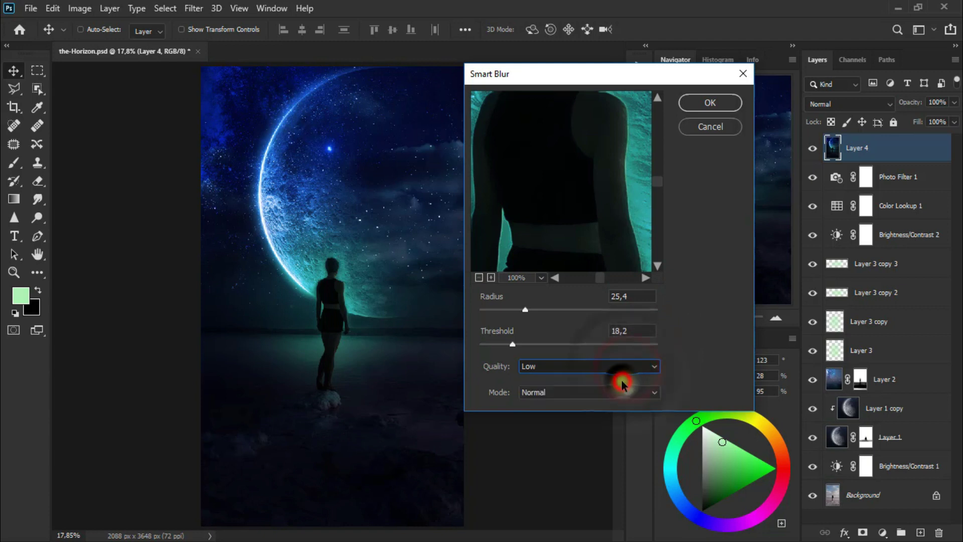
click(724, 104)
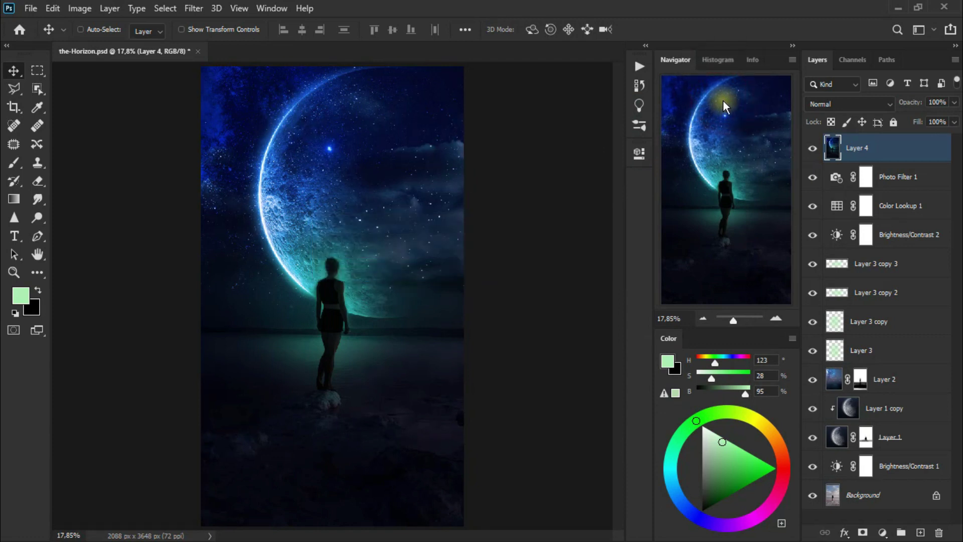
- Set Layer 4 to Screen blend mode and toggle its visibility to compare
click(838, 104)
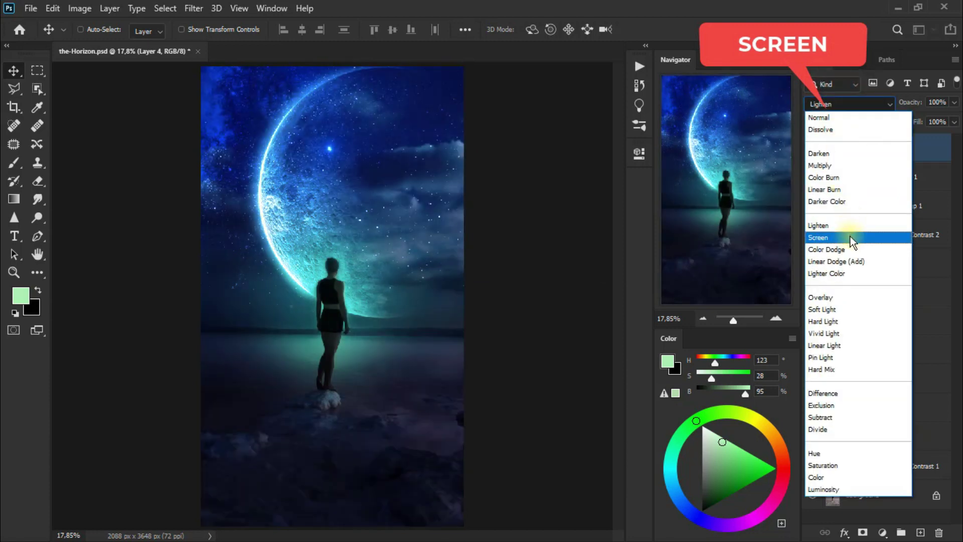
click(850, 236)
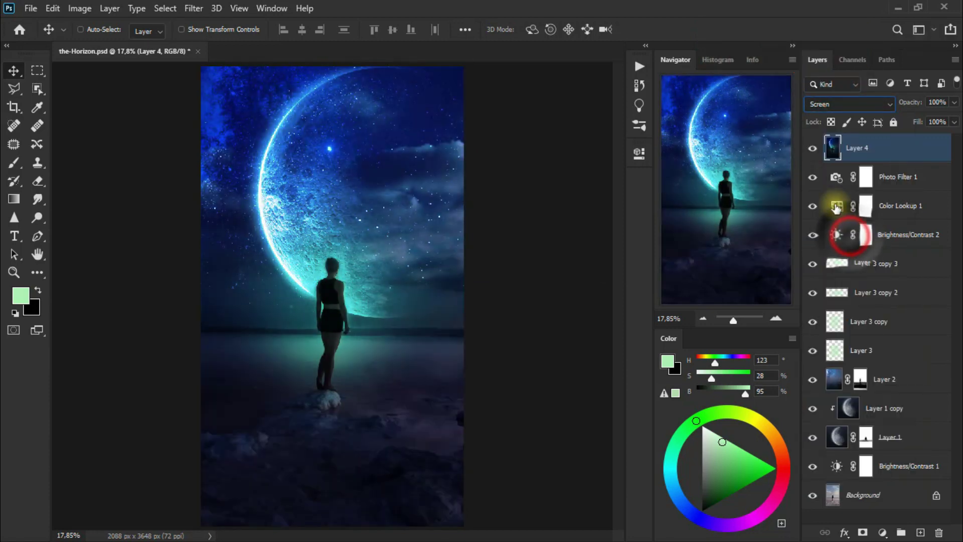
click(807, 147)
click(807, 147)
click(808, 148)
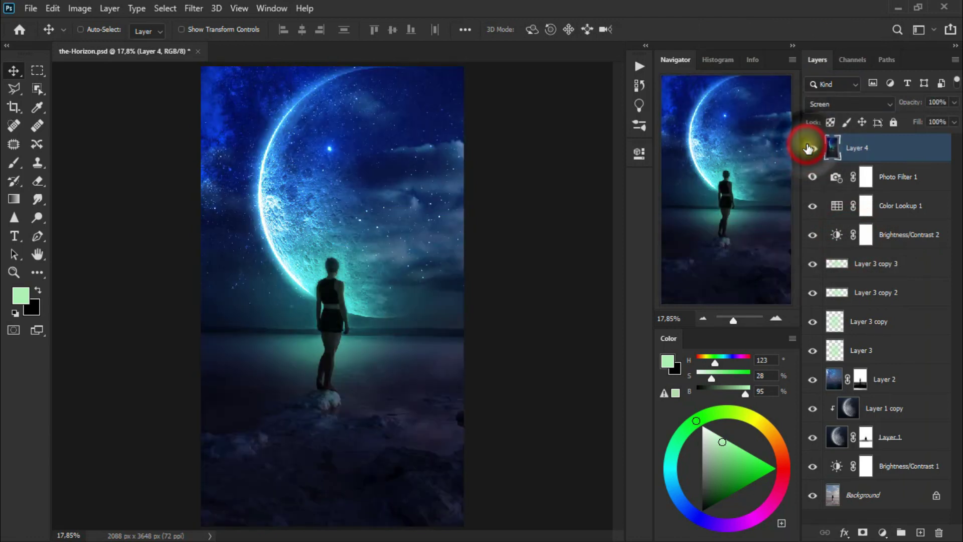